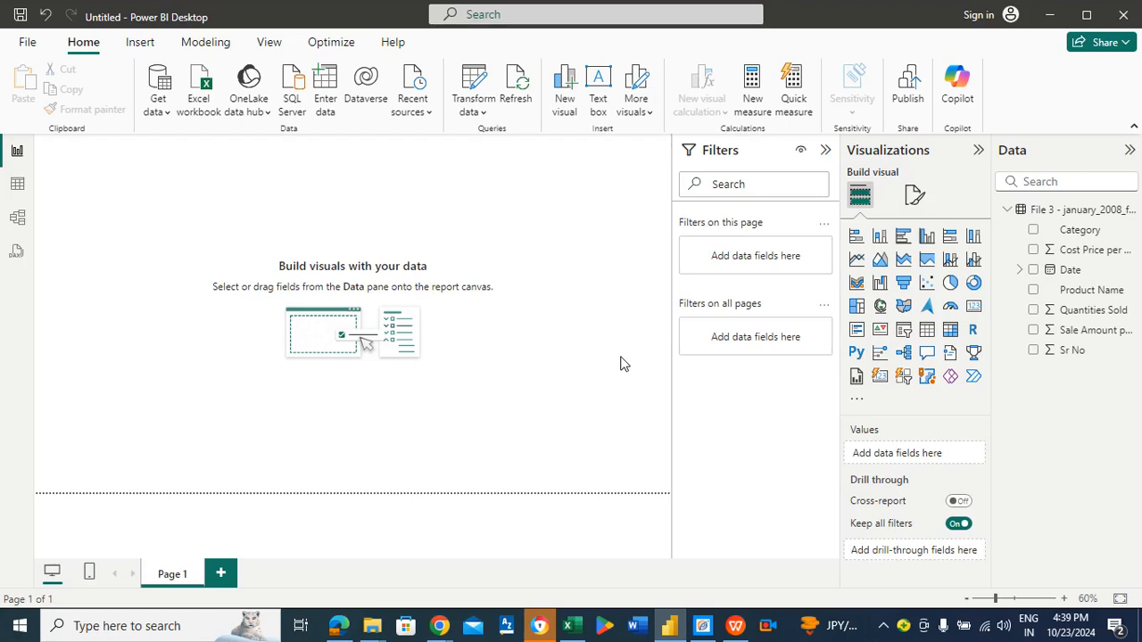
Step: Create a new measure named Product sales classification and begin its formula with an IF function
click(752, 86)
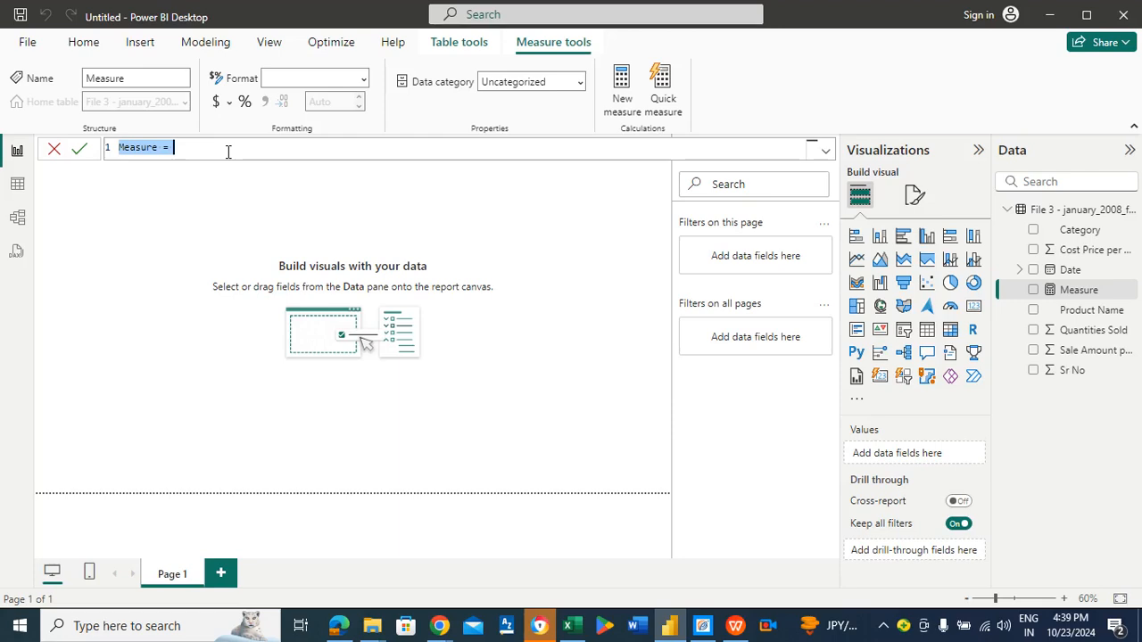
text(Pro)
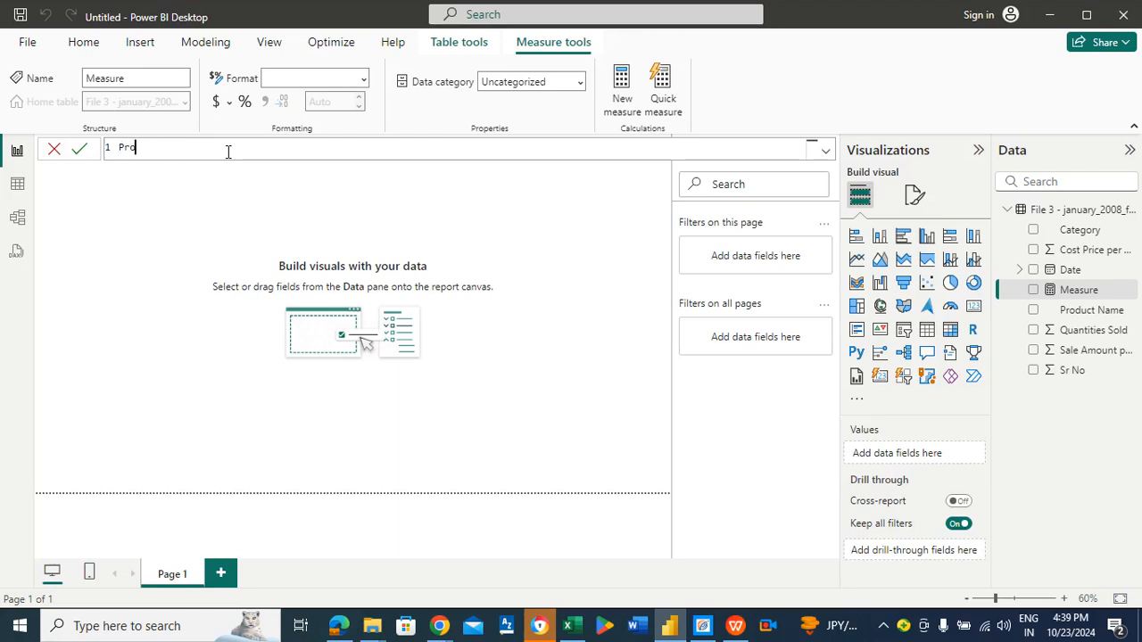
text(duct sales classification = )
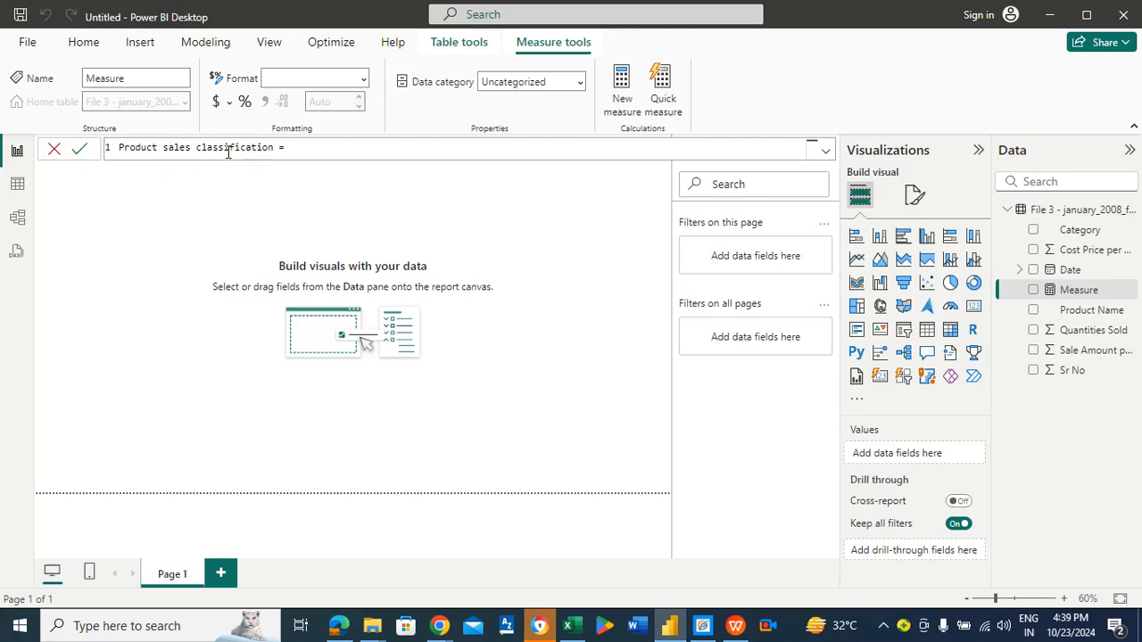
text(I)
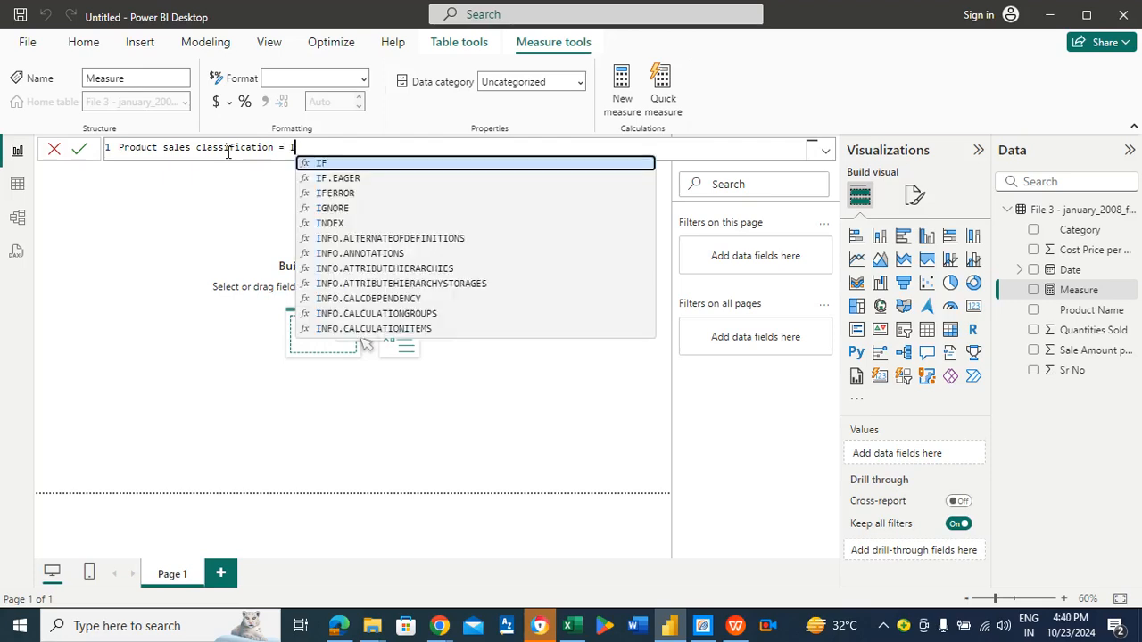
text(f()
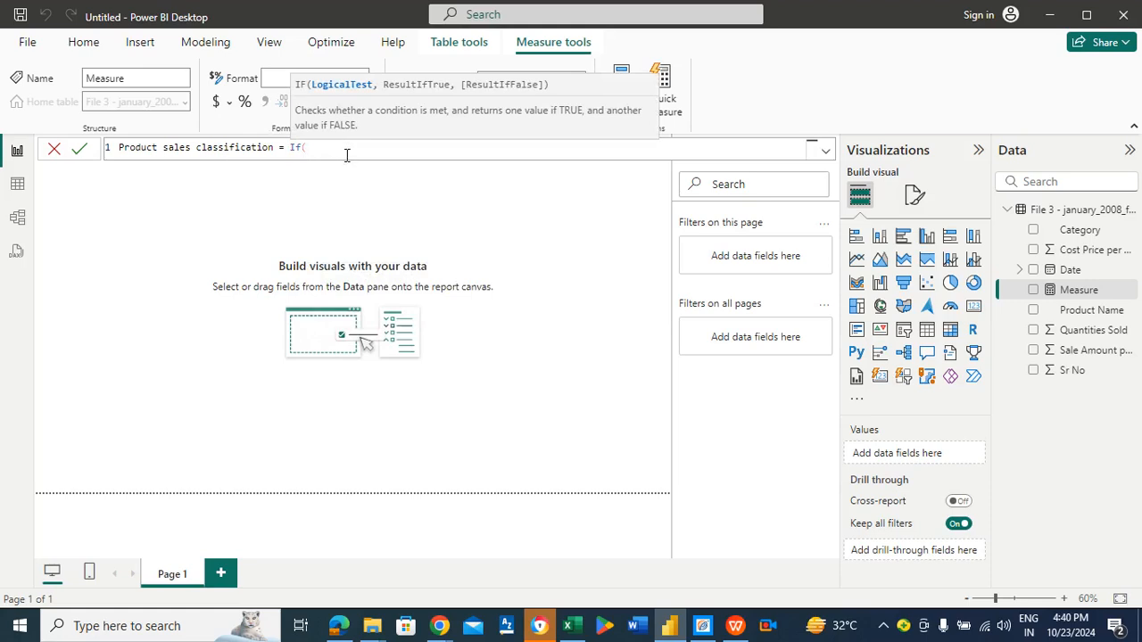
text(sum)
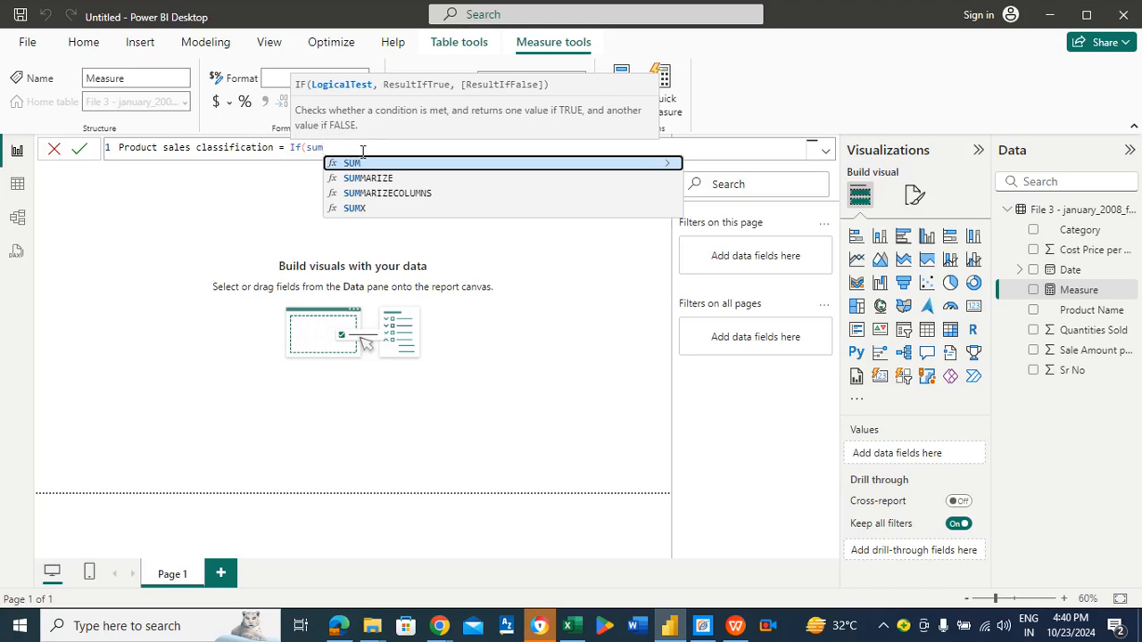
Step: Start a SUM function as the IF's logical test
key(BackSpace)
key(BackSpace)
key(BackSpace)
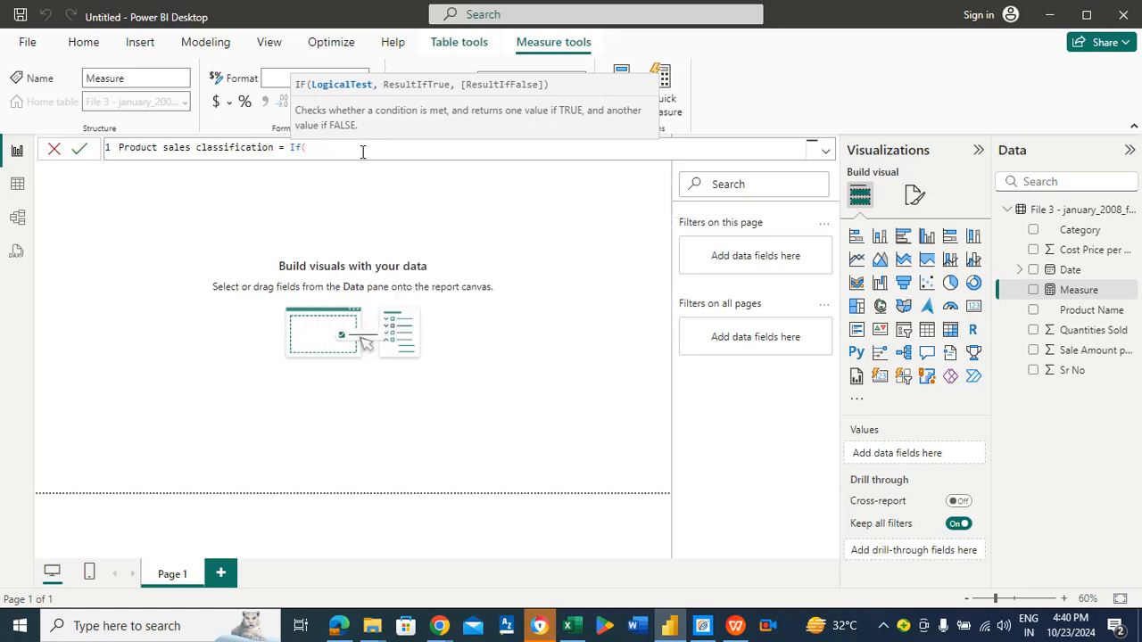
text(filw)
key(BackSpace)
text(e)
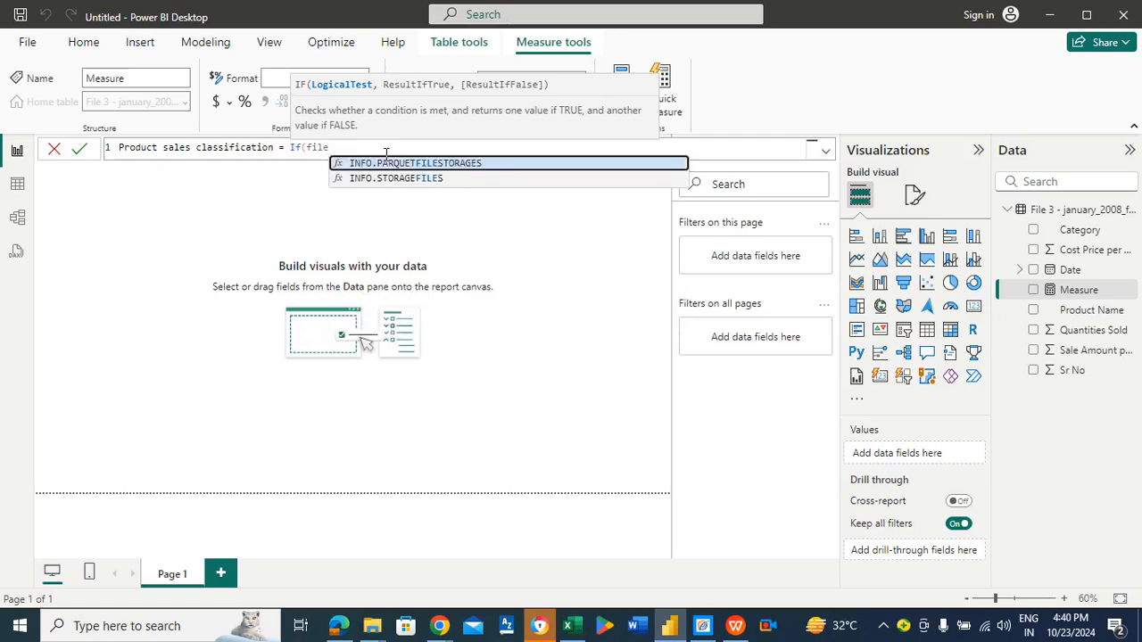
text(1)
key(BackSpace)
key(BackSpace)
key(BackSpace)
key(BackSpace)
key(BackSpace)
text(sumn)
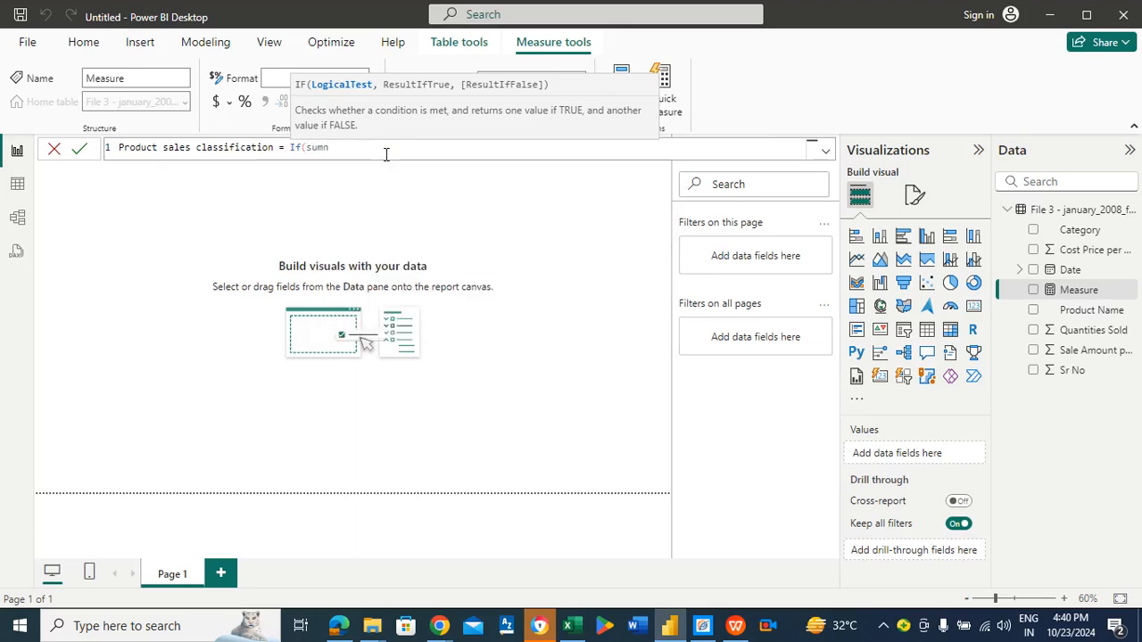
key(BackSpace)
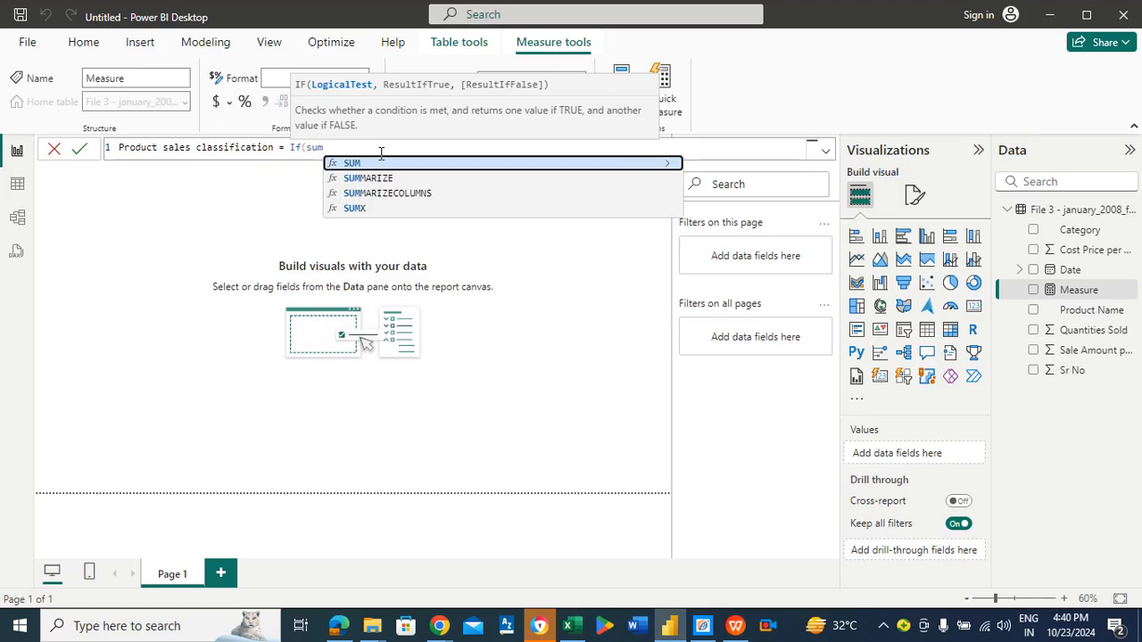
text(()
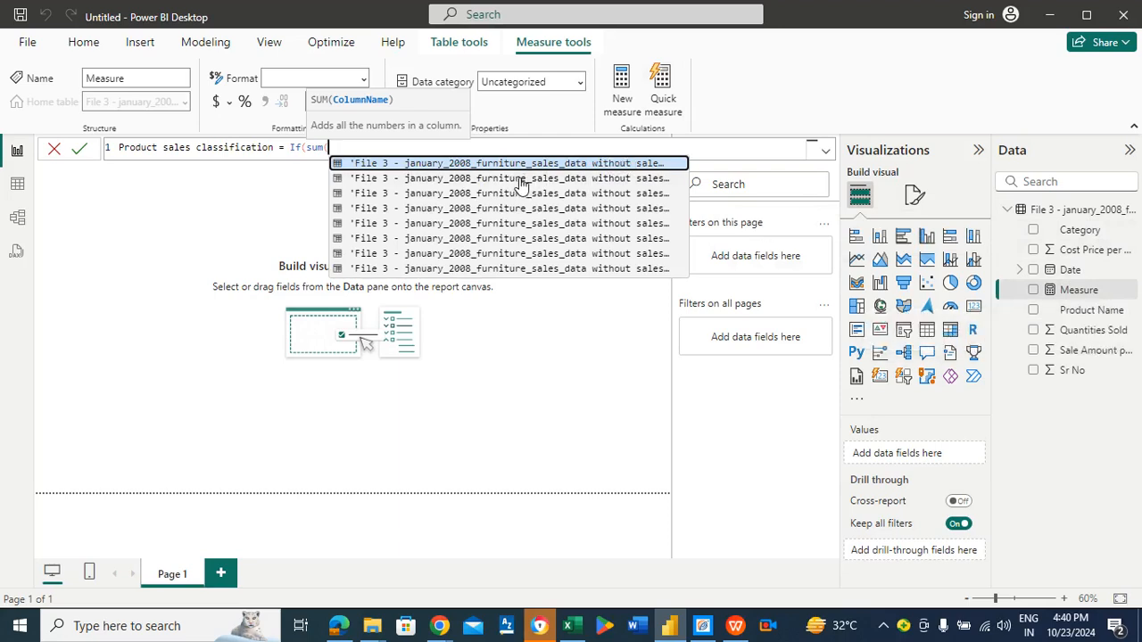
click(522, 223)
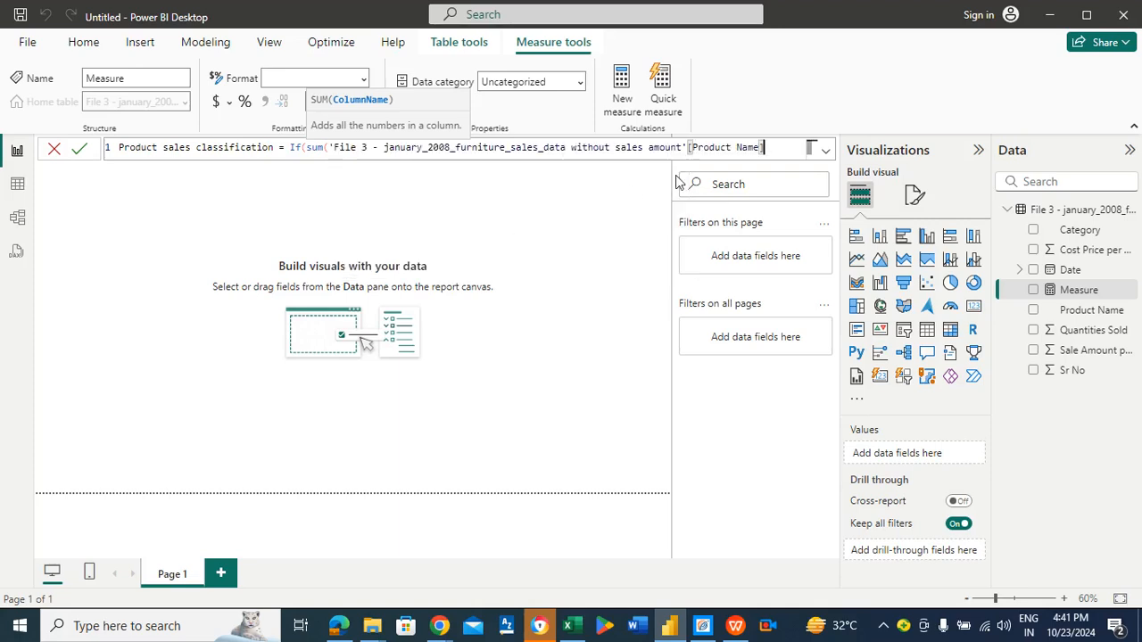
key(BackSpace)
key(BackSpace)
key(BackSpace)
key(BackSpace)
key(BackSpace)
key(BackSpace)
key(BackSpace)
key(BackSpace)
key(BackSpace)
key(BackSpace)
key(BackSpace)
key(BackSpace)
key(BackSpace)
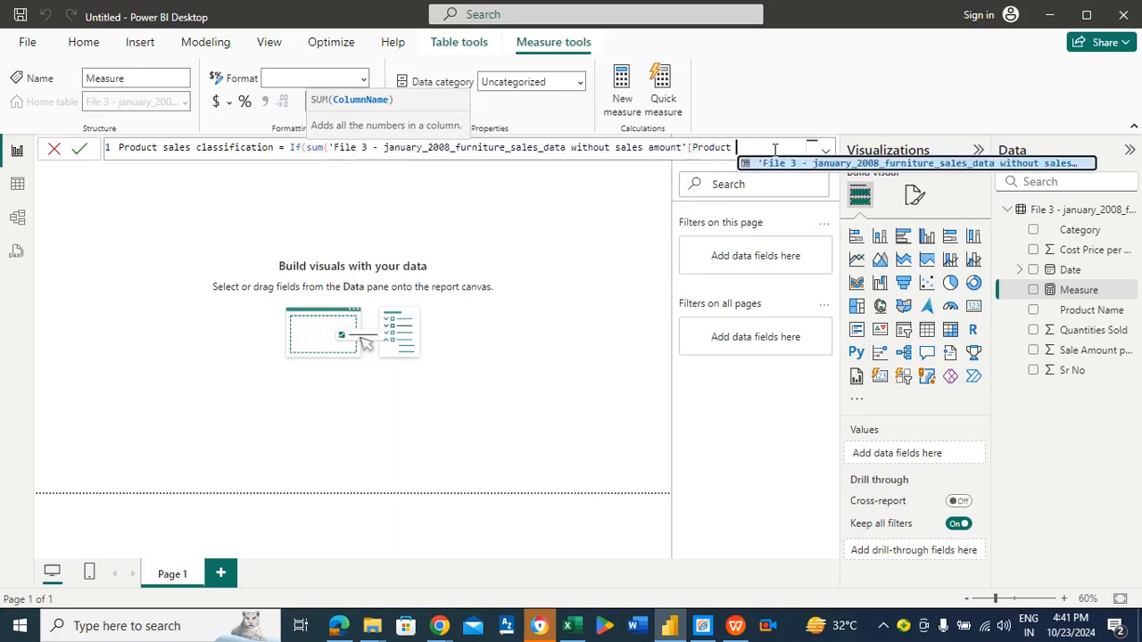
key(BackSpace)
key(BackSpace)
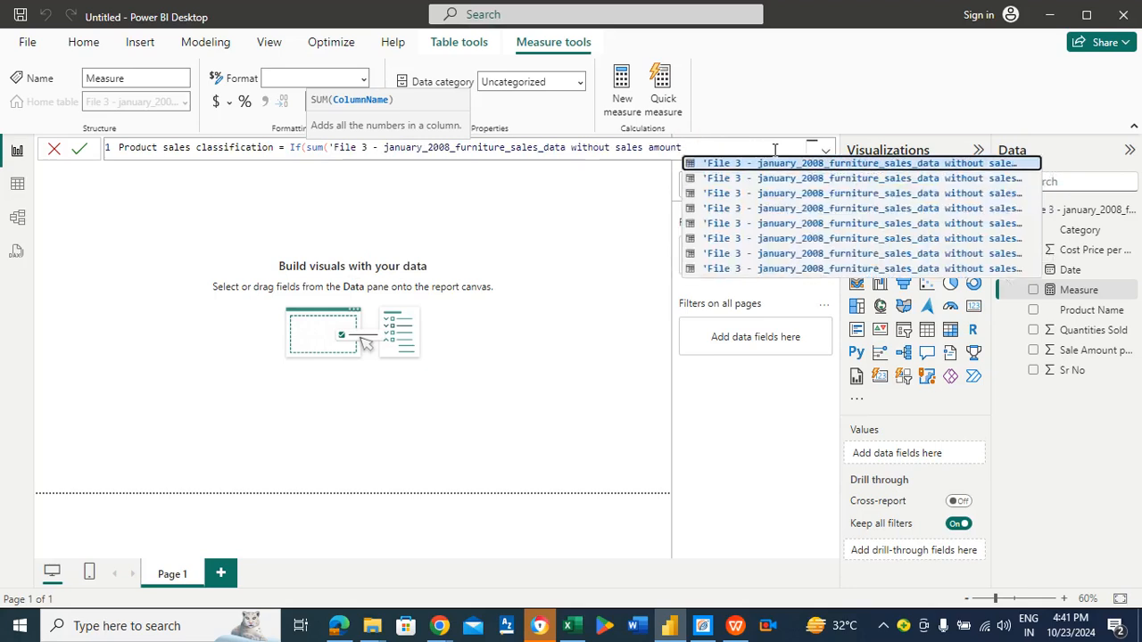
click(780, 230)
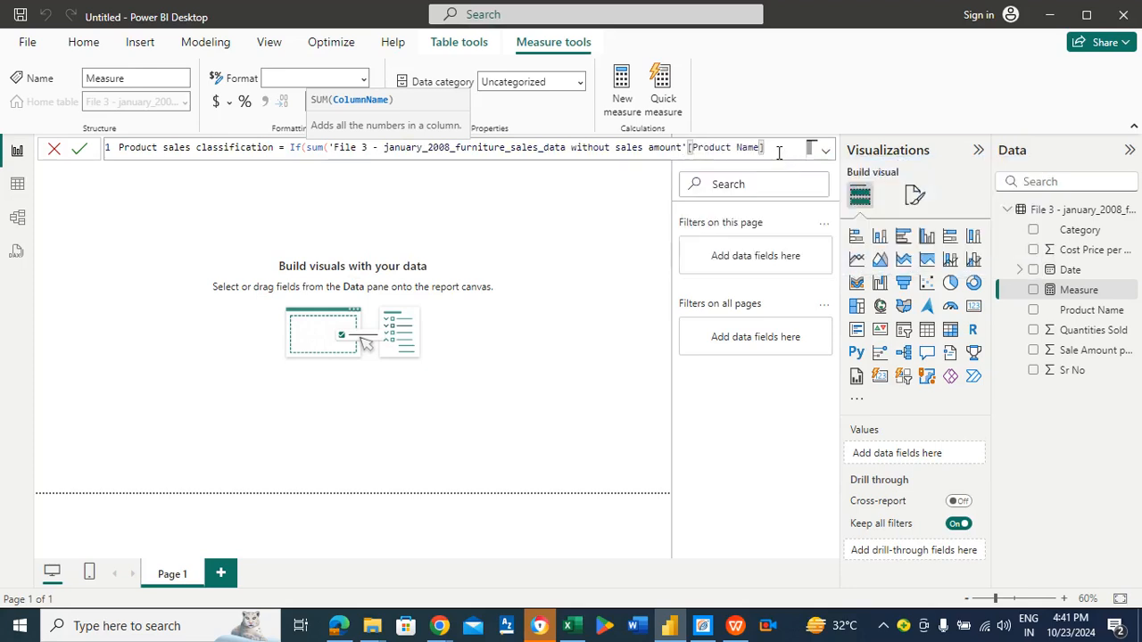
key(BackSpace)
key(BackSpace)
key(BackSpace)
key(BackSpace)
key(BackSpace)
key(BackSpace)
key(BackSpace)
key(BackSpace)
key(BackSpace)
key(BackSpace)
key(BackSpace)
key(BackSpace)
key(BackSpace)
key(BackSpace)
key(BackSpace)
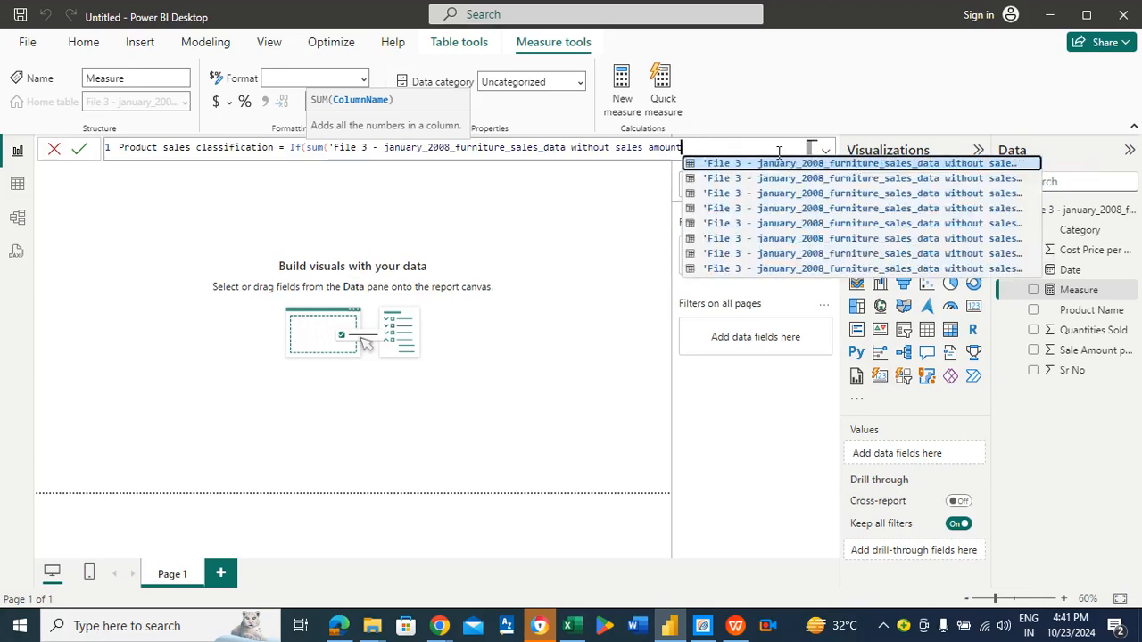
key(BackSpace)
key(BackSpace)
key(BackSpace)
key(BackSpace)
key(BackSpace)
key(BackSpace)
key(BackSpace)
key(BackSpace)
key(BackSpace)
key(BackSpace)
key(BackSpace)
key(BackSpace)
key(BackSpace)
key(BackSpace)
key(BackSpace)
key(BackSpace)
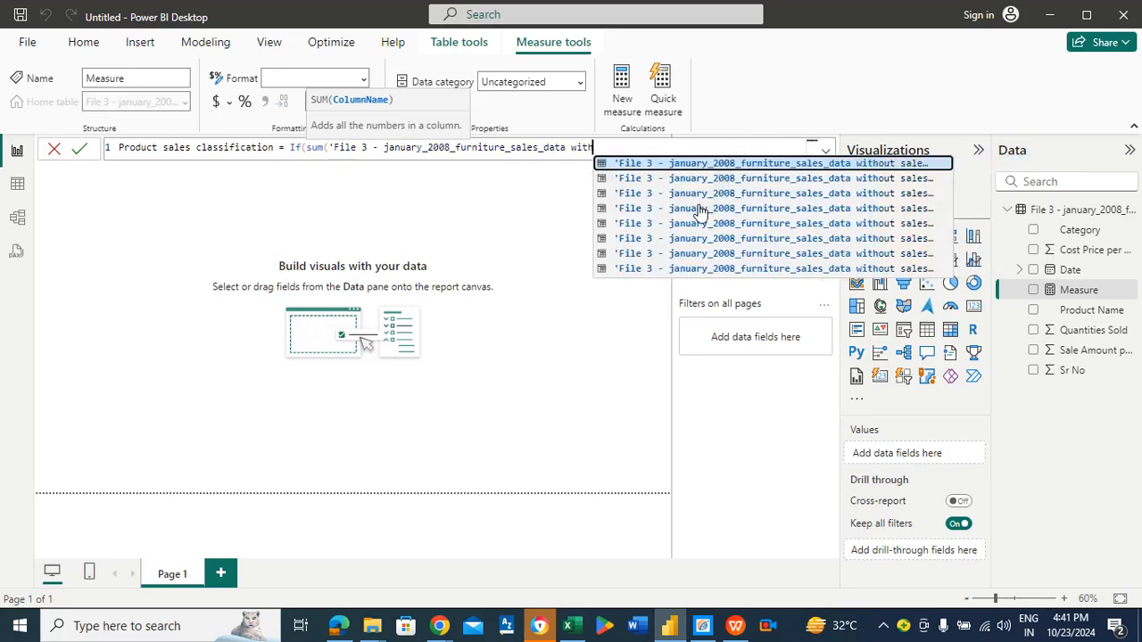
Step: Sum the Quantities Sold column of the furniture sales table and test whether it is greater than 55
click(701, 210)
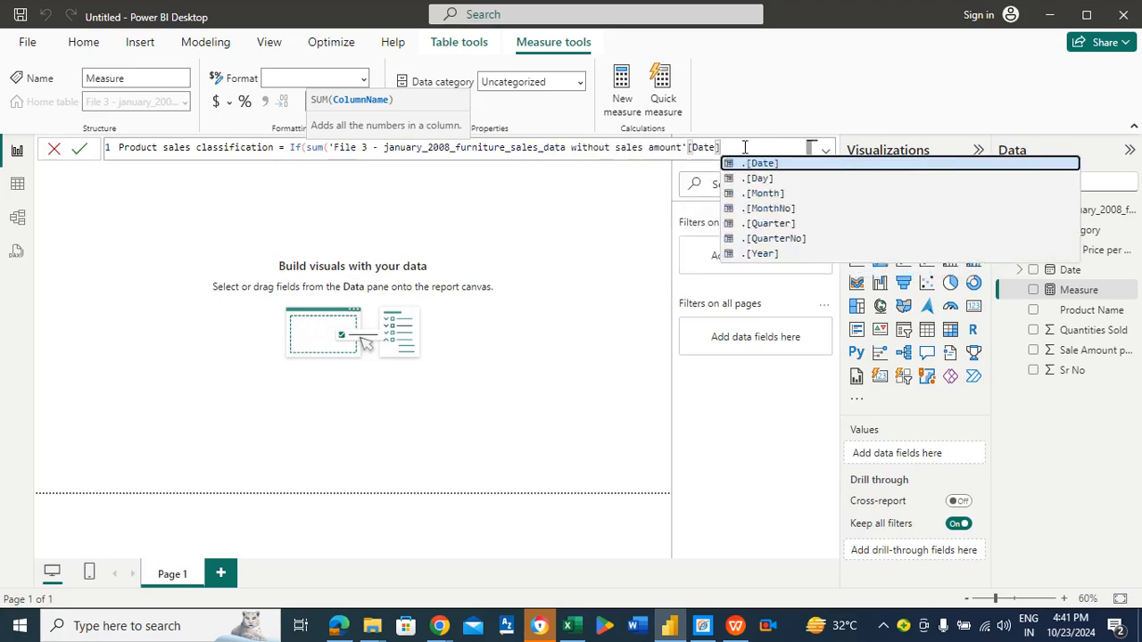
key(BackSpace)
key(BackSpace)
key(BackSpace)
key(BackSpace)
key(BackSpace)
key(BackSpace)
key(BackSpace)
key(BackSpace)
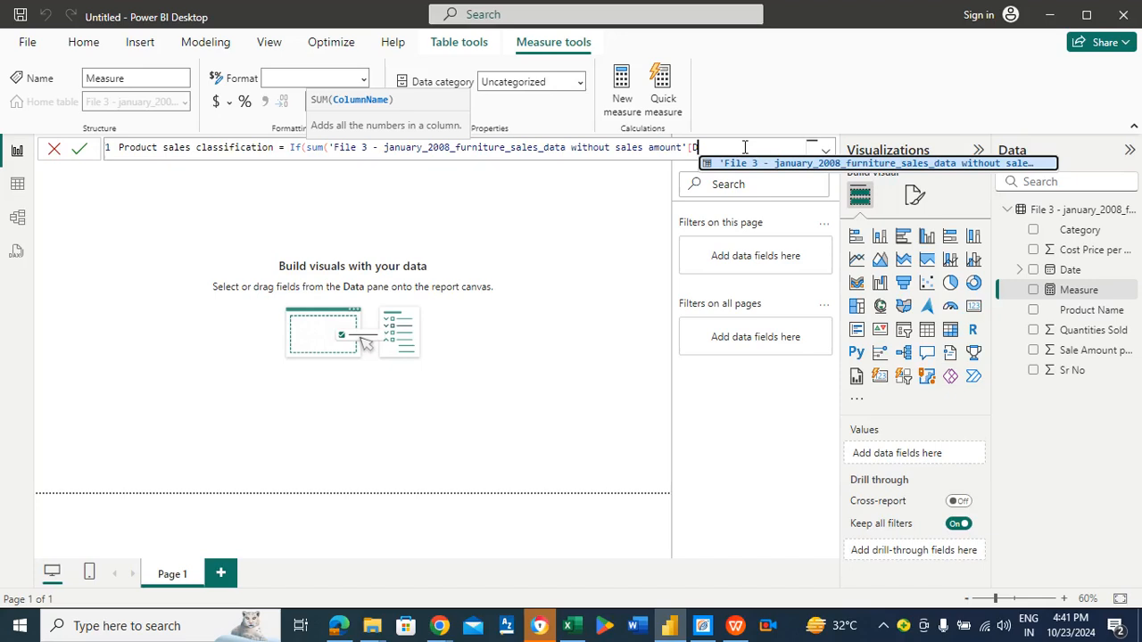
key(BackSpace)
key(BackSpace)
key(BackSpace)
key(BackSpace)
key(BackSpace)
key(BackSpace)
key(BackSpace)
key(BackSpace)
key(BackSpace)
key(BackSpace)
key(BackSpace)
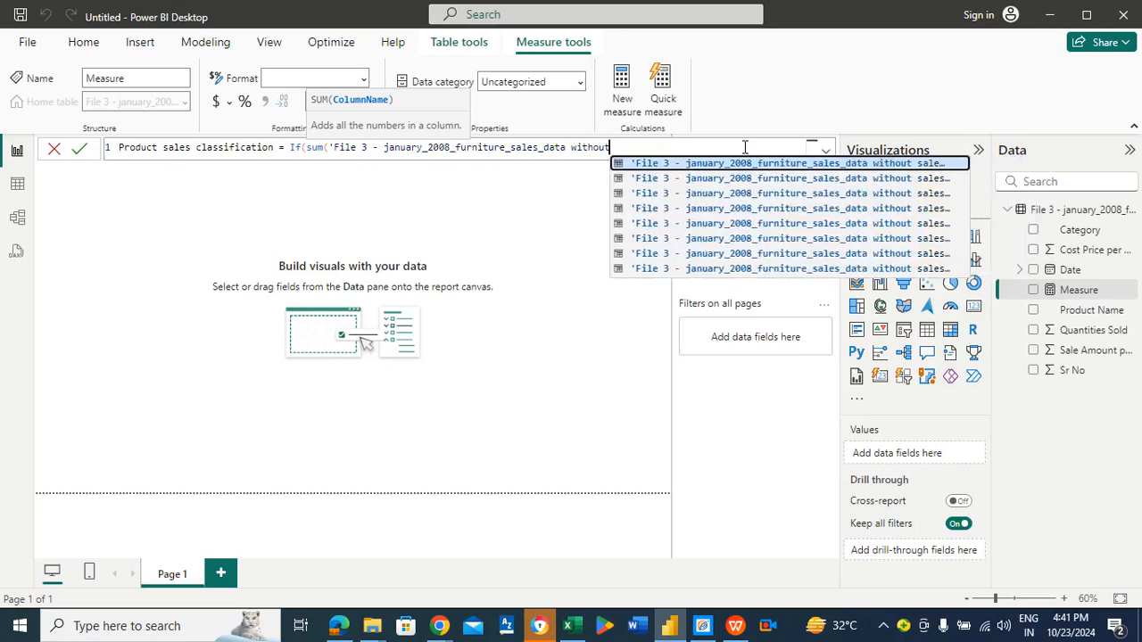
click(697, 245)
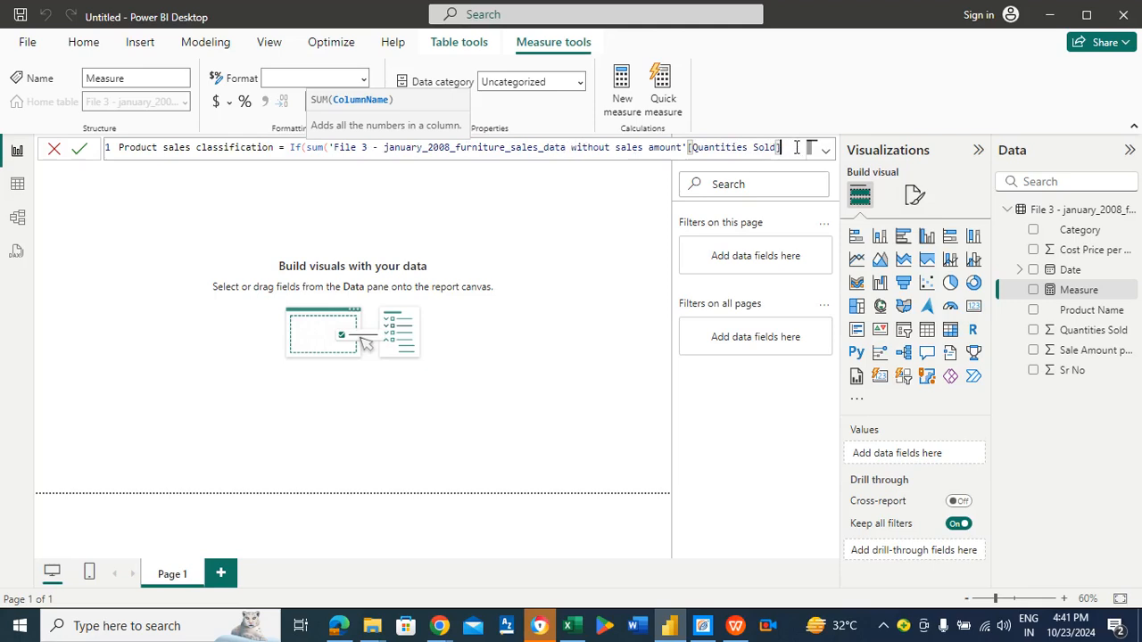
text())
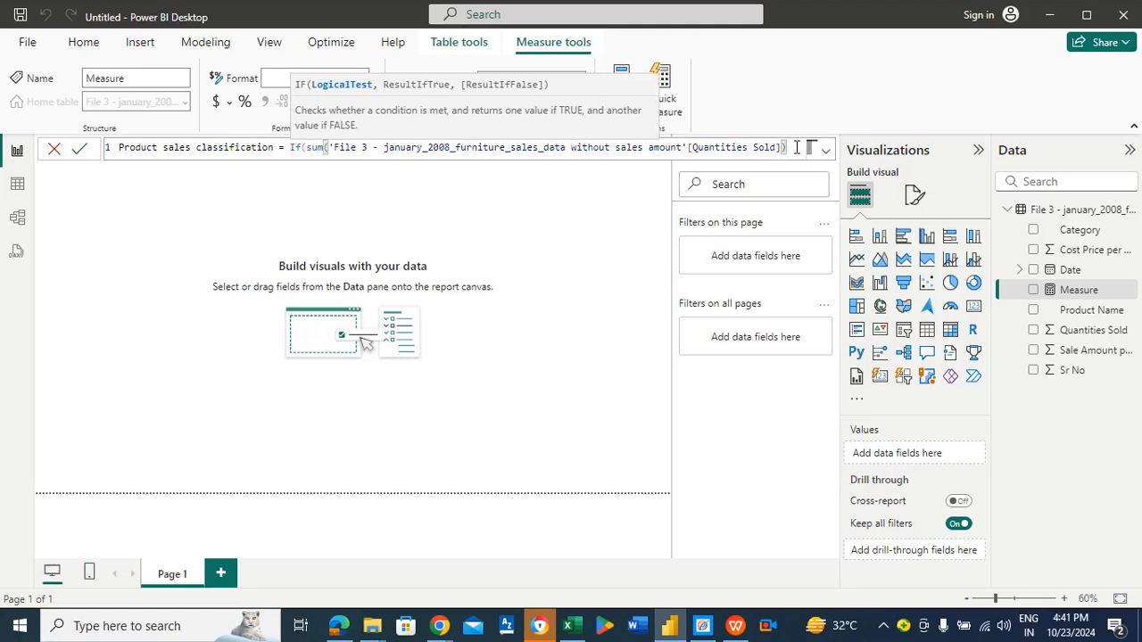
text(>55,)
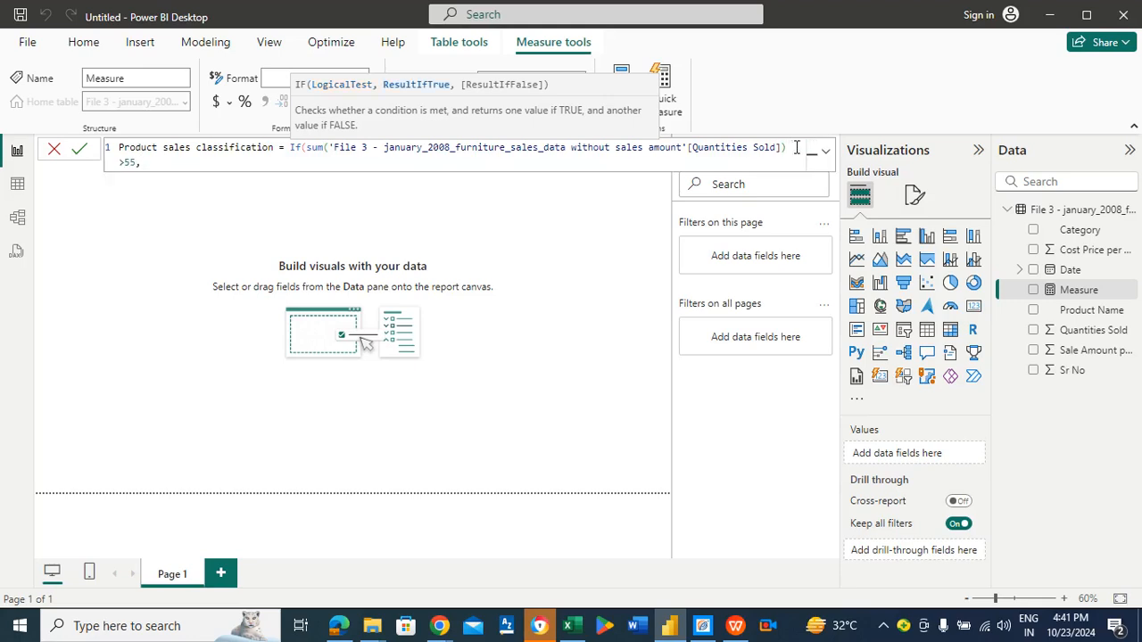
text("Fast)
Step: Return "Fast moving" when true and "Slow moving" otherwise, then commit the measure
text(moving","Slow moving)
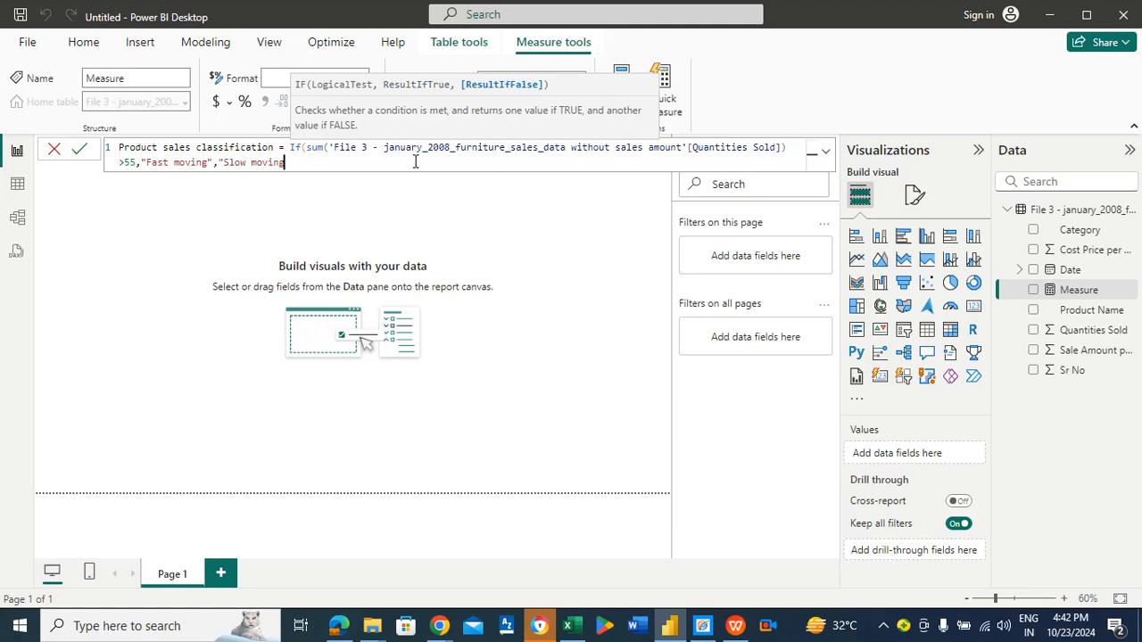
text(")
text())
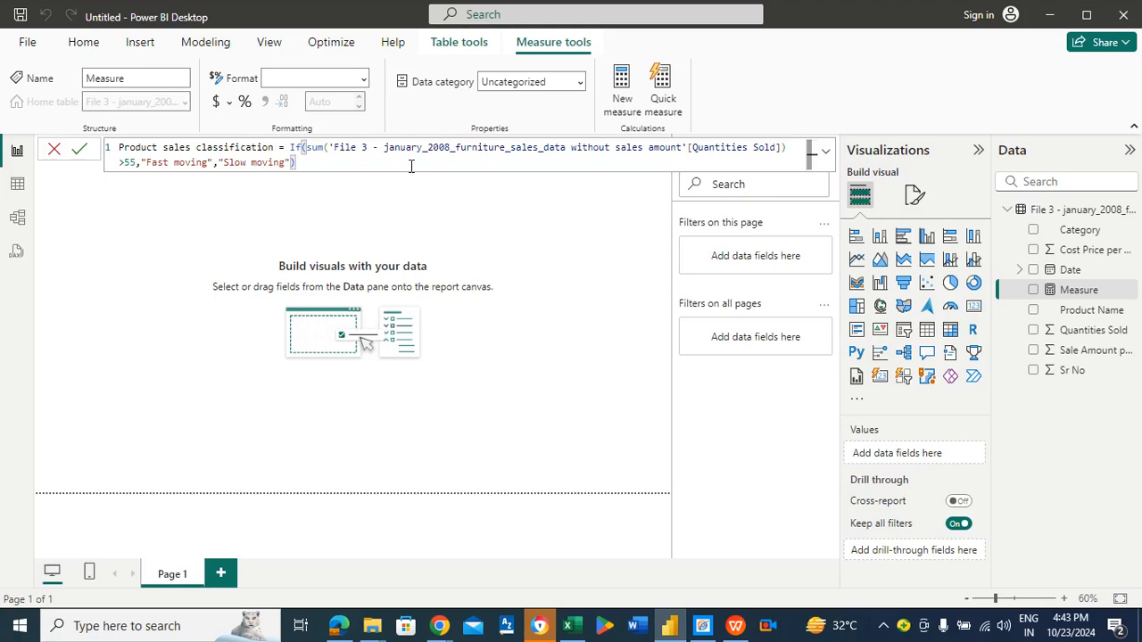
key(Return)
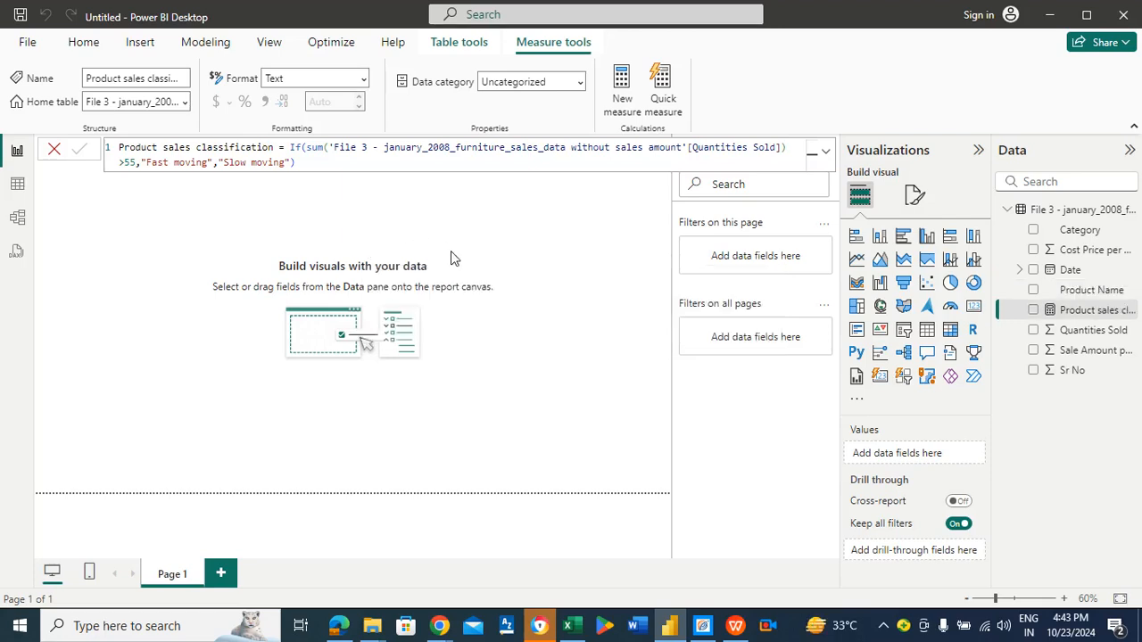
Step: Set the report page wallpaper colour to the purple #6B007B
click(477, 242)
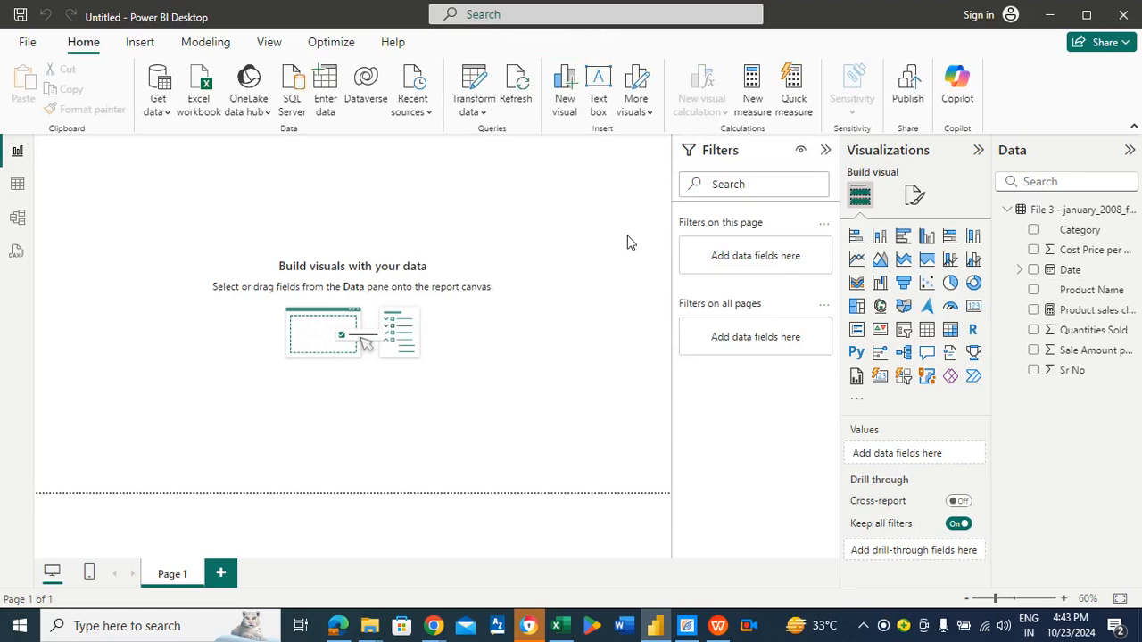
click(917, 198)
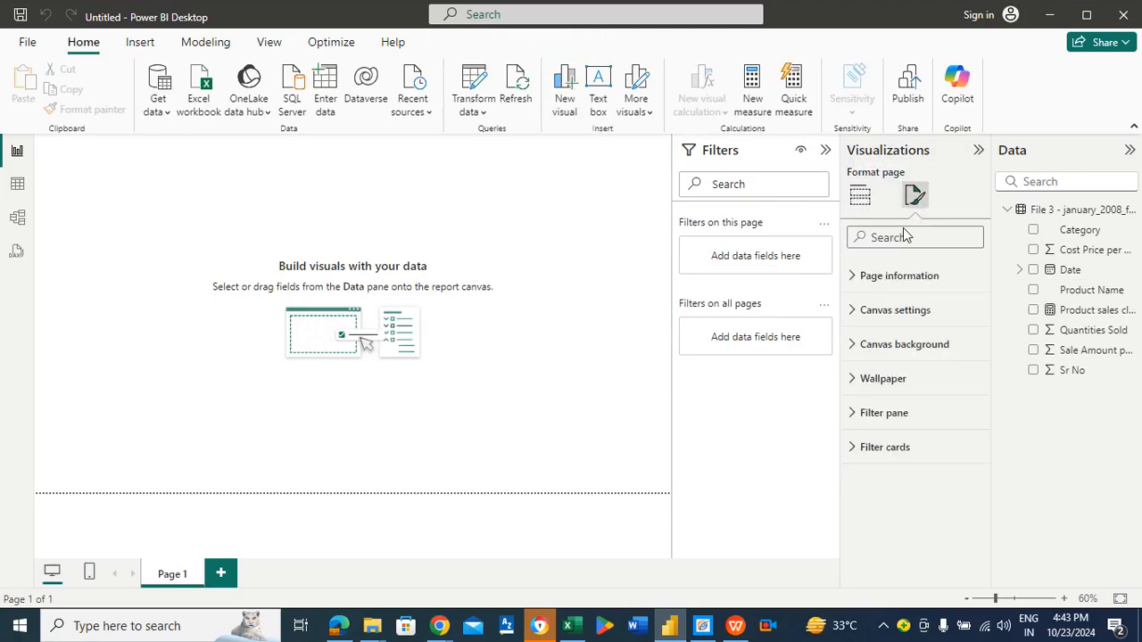
click(866, 384)
click(887, 436)
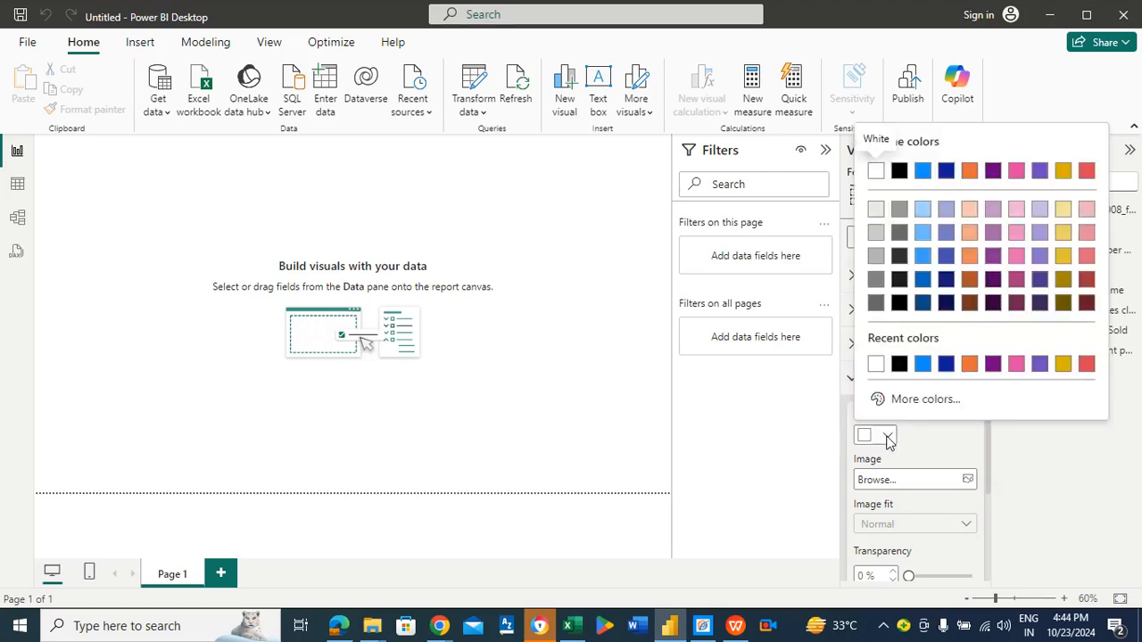
click(993, 364)
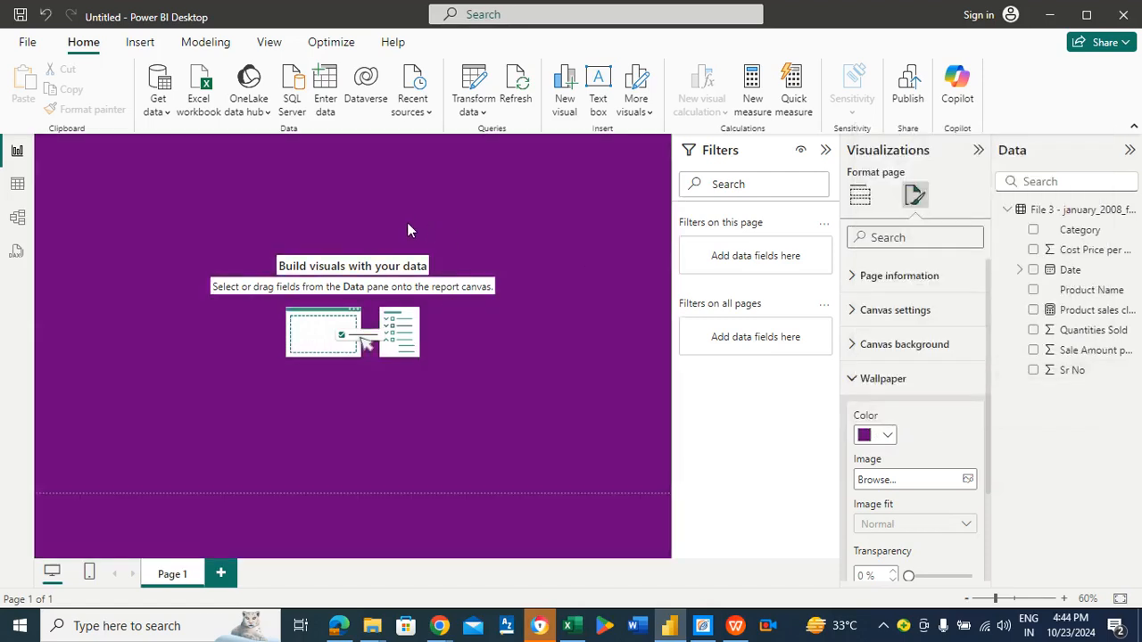
click(516, 211)
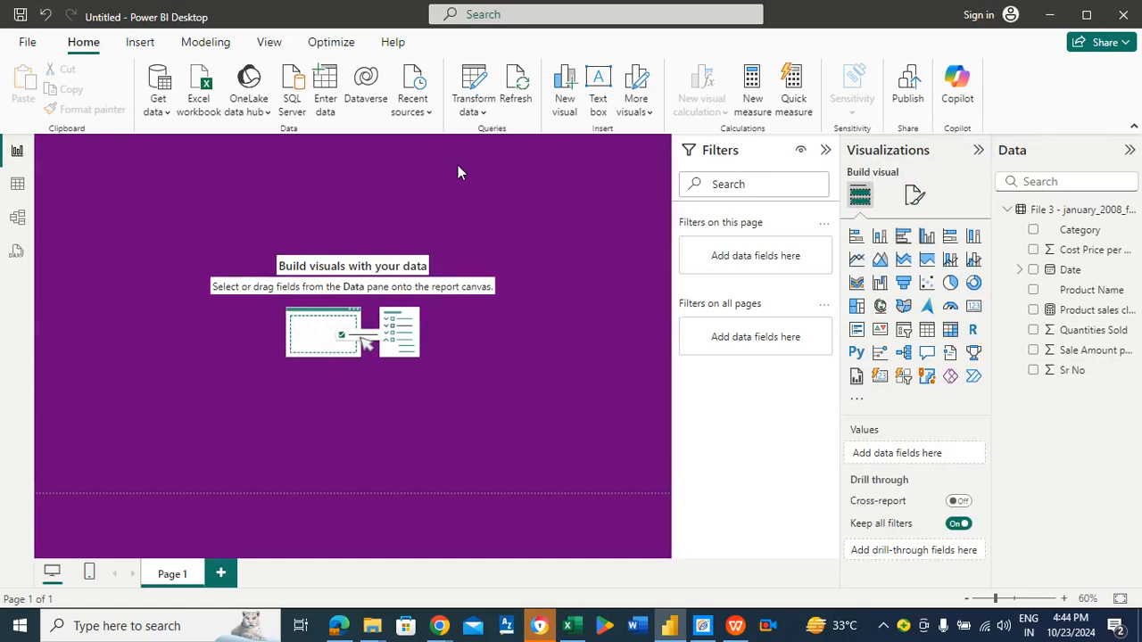
Step: Insert a rectangle shape and resize it into a full-width banner along the top of the canvas
click(139, 43)
click(587, 114)
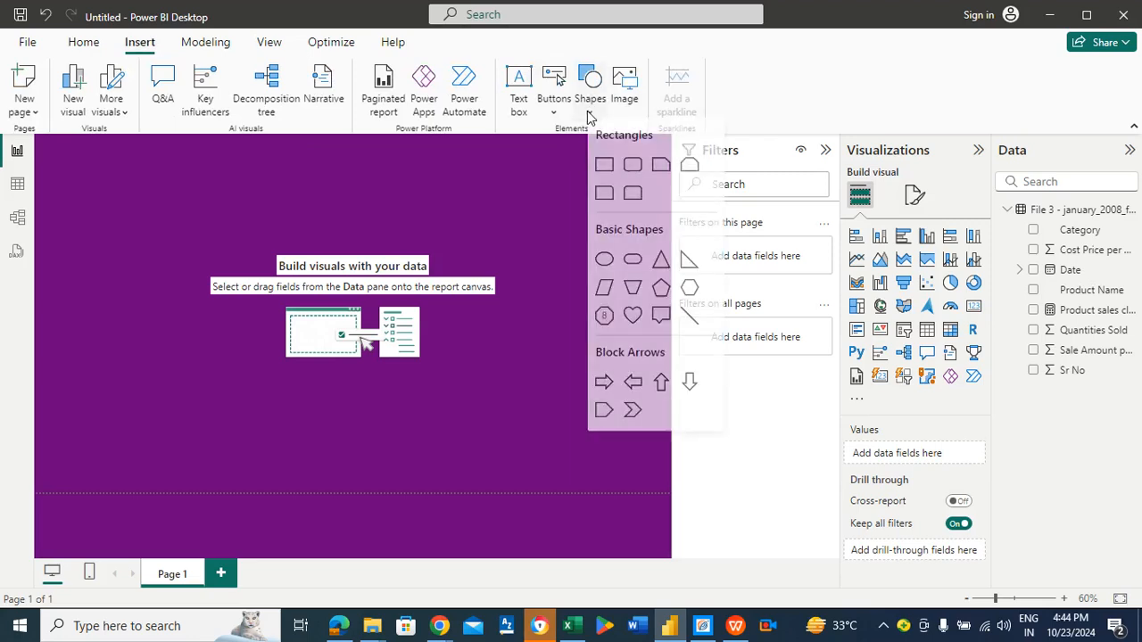
click(605, 170)
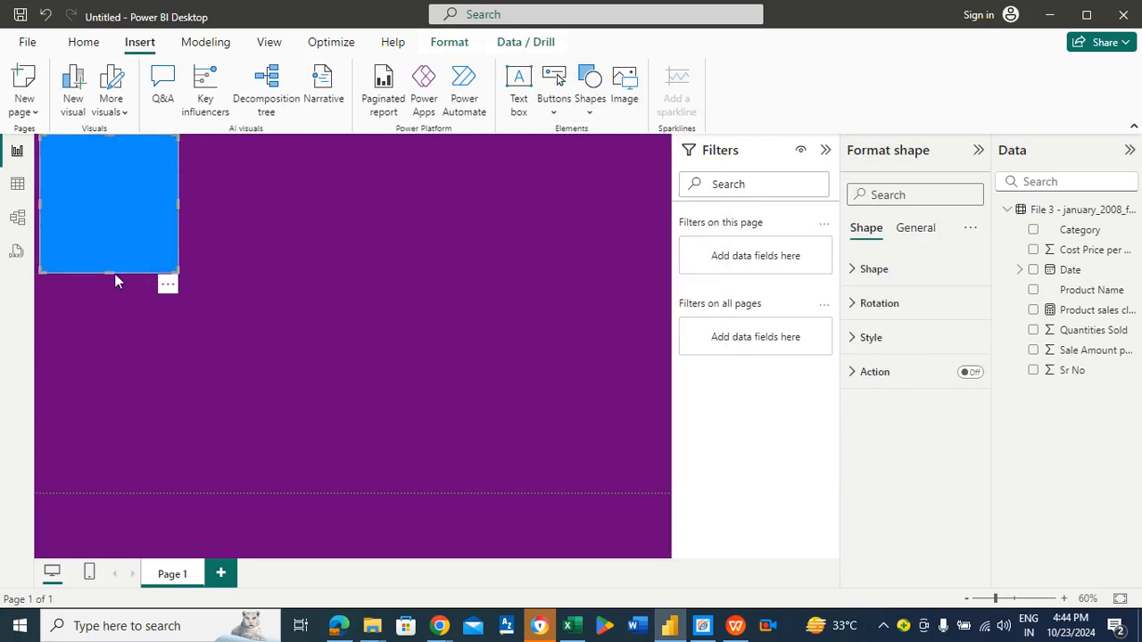
drag(109, 269, 102, 206)
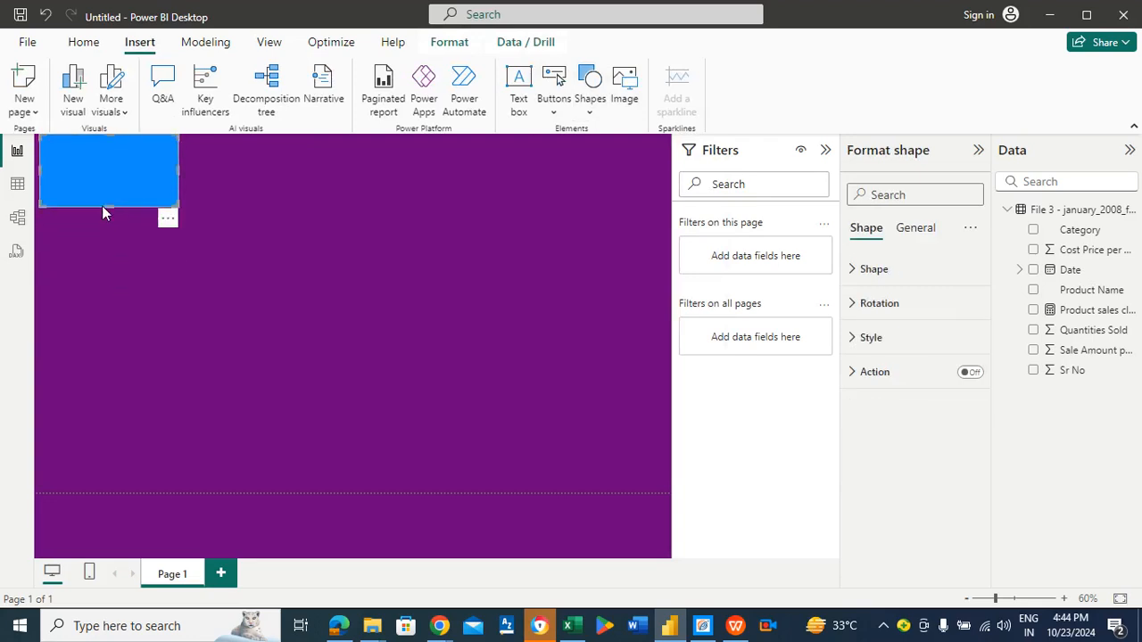
drag(179, 169, 665, 202)
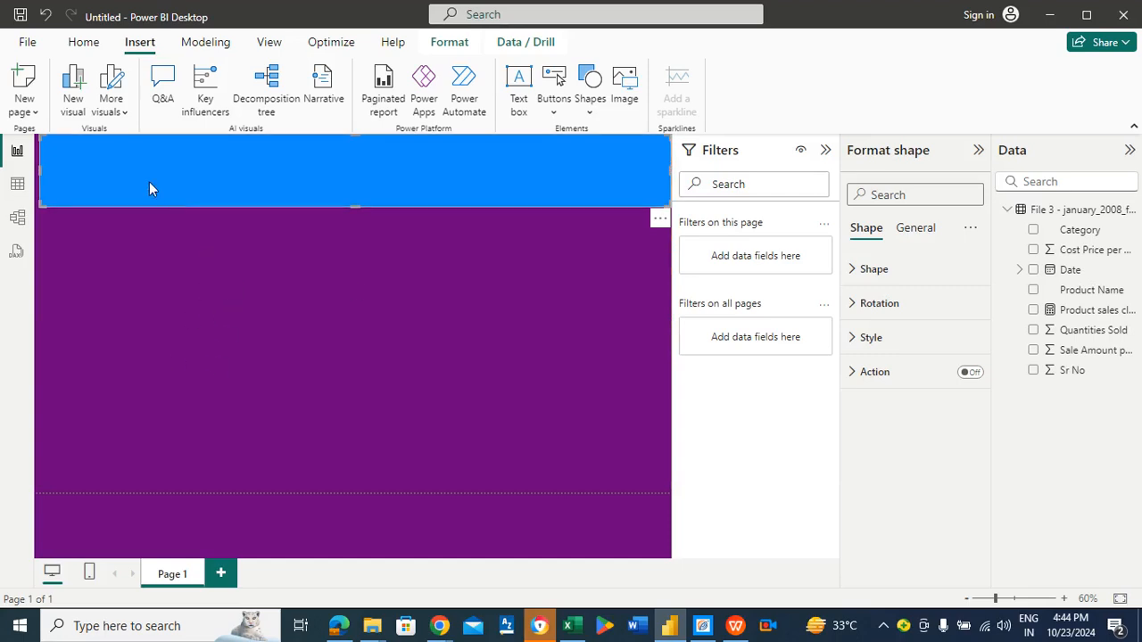
Step: Stretch the banner's left edge out to the canvas edge and reselect the banner
drag(43, 170, 31, 175)
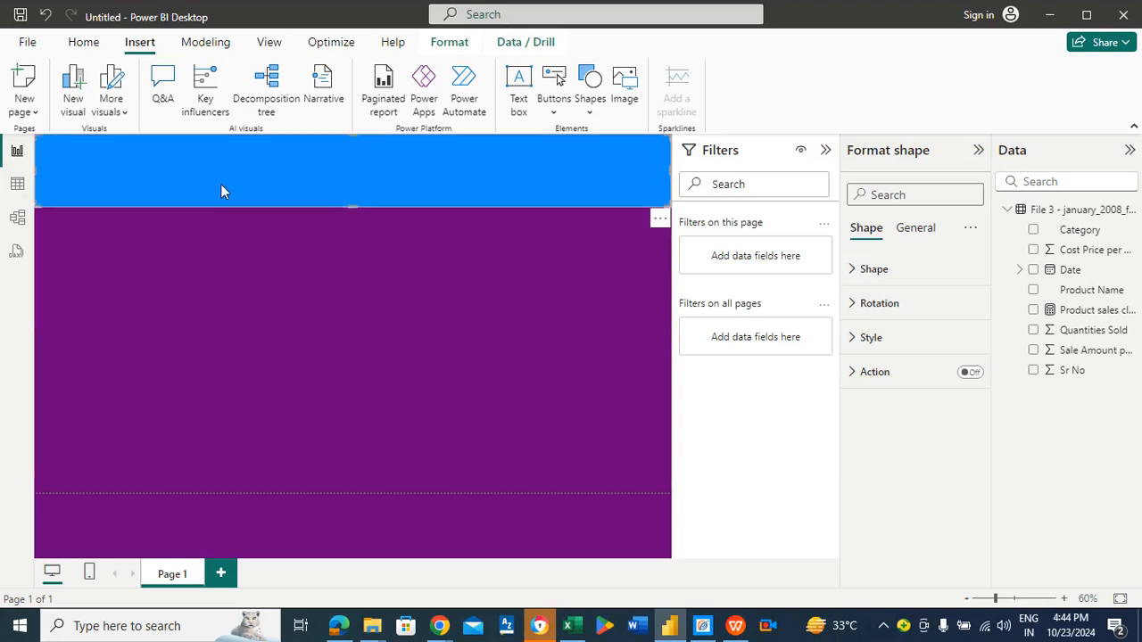
click(281, 305)
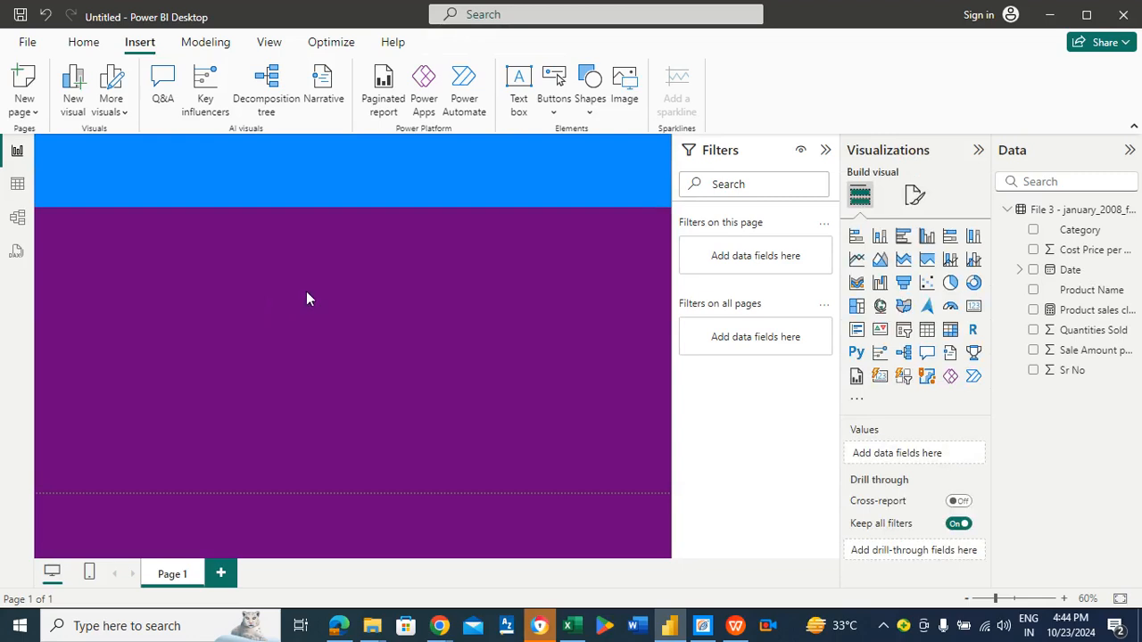
click(335, 185)
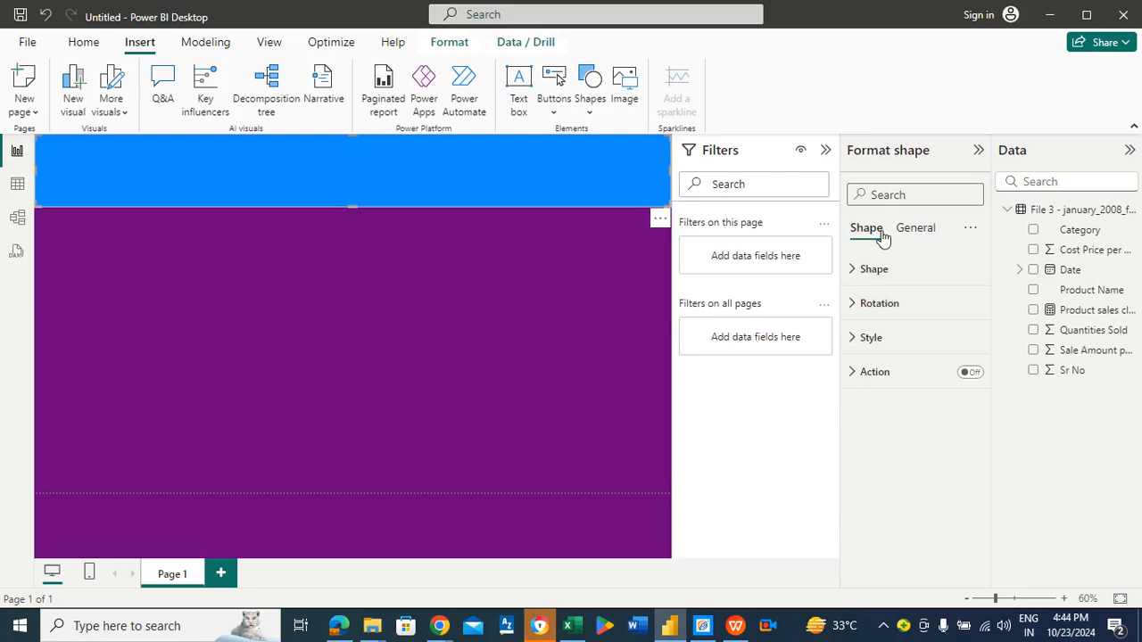
Step: Set the banner's fill colour to the light blue #36B9CD using the custom colour picker
click(870, 334)
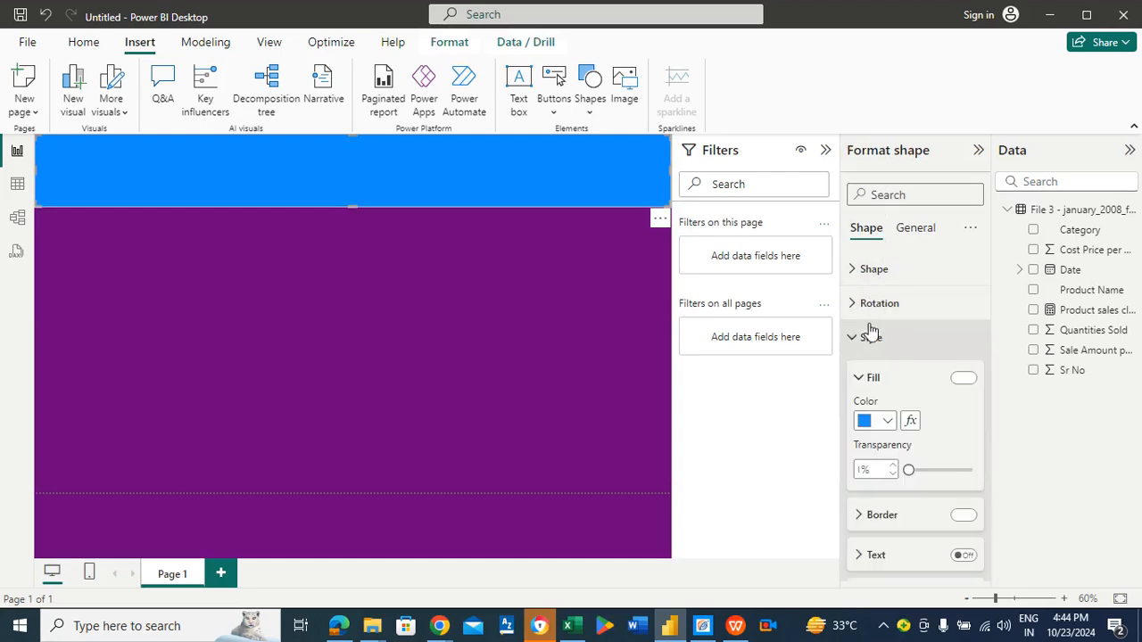
click(886, 423)
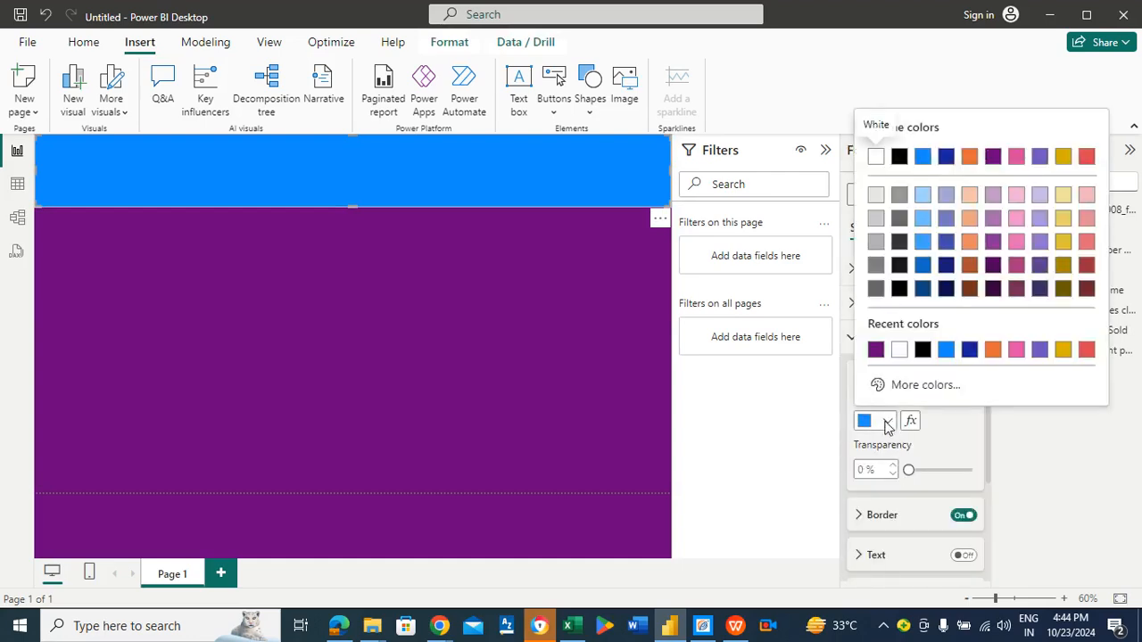
click(945, 385)
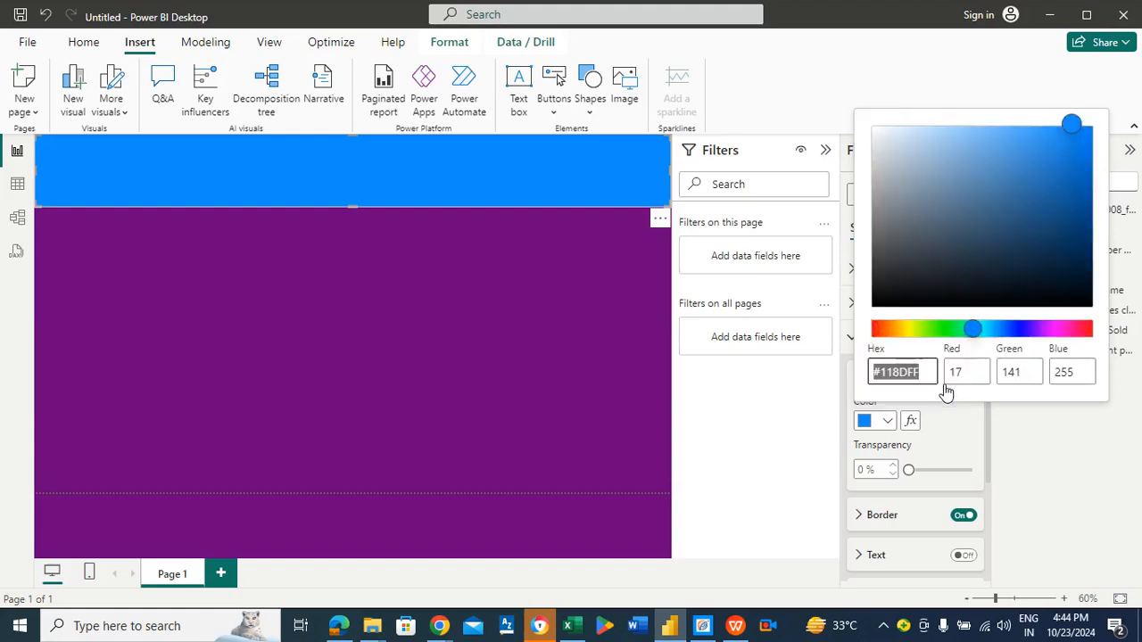
click(878, 328)
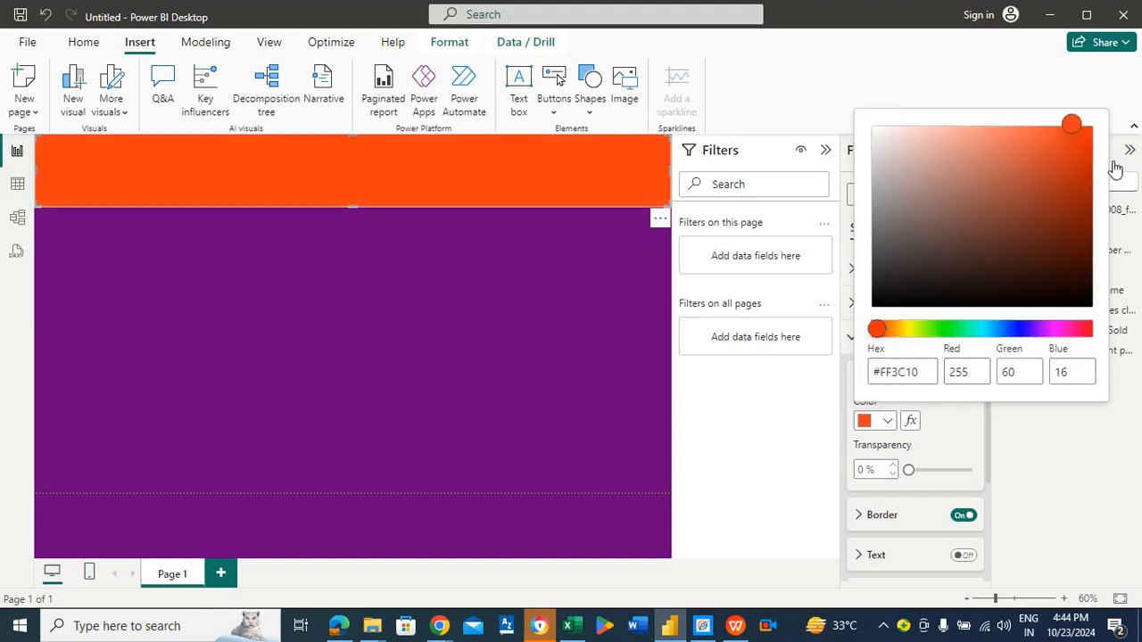
click(1027, 146)
click(1017, 136)
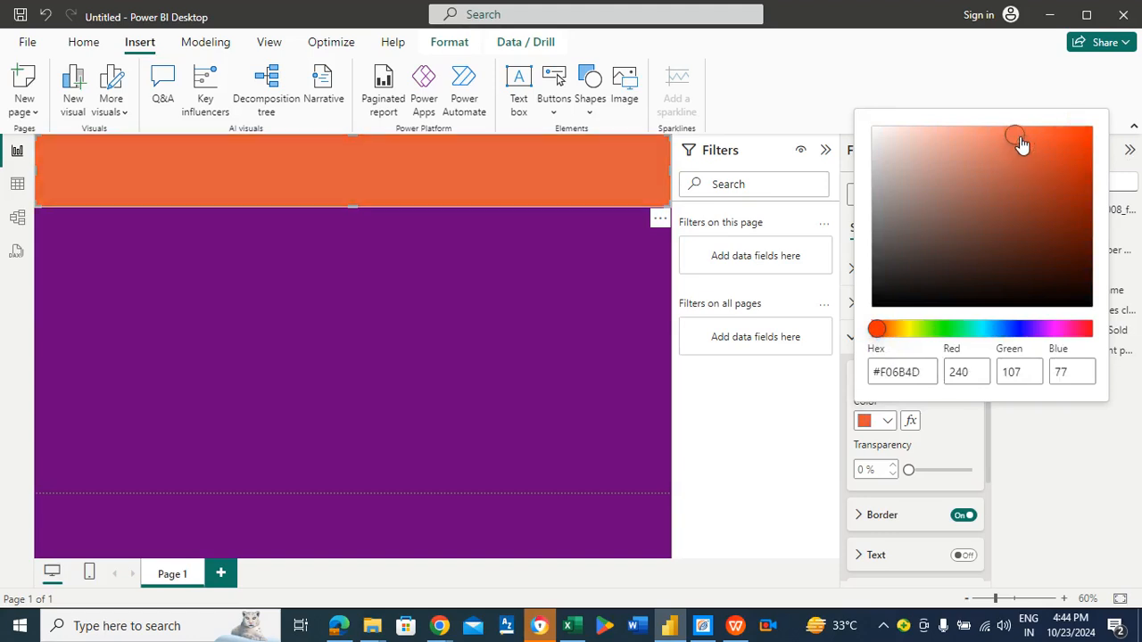
click(1019, 130)
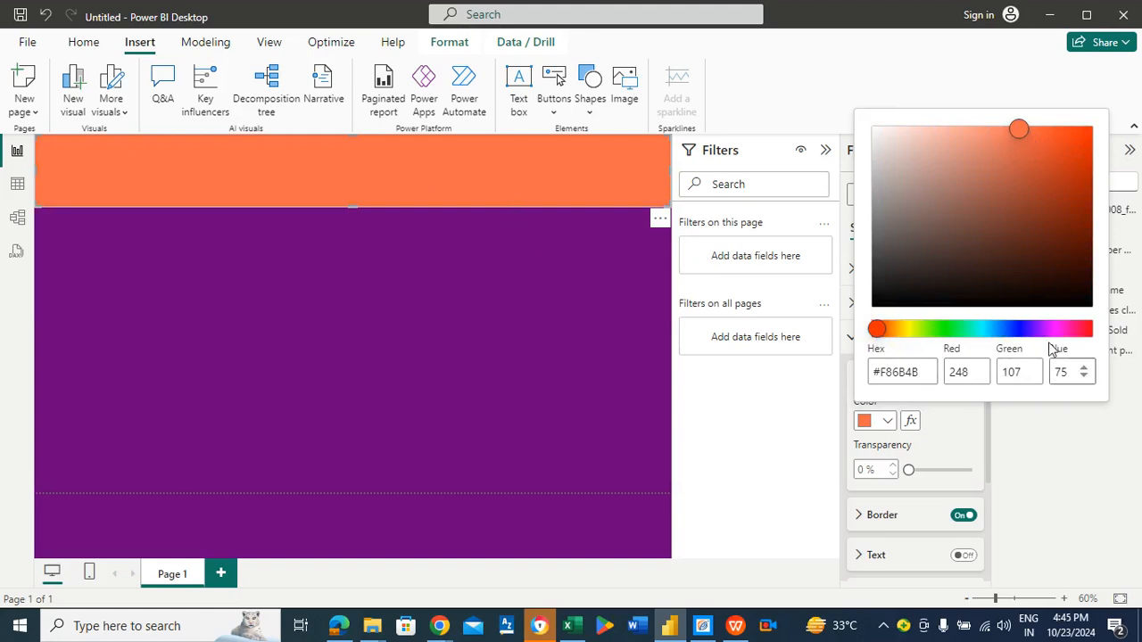
click(987, 330)
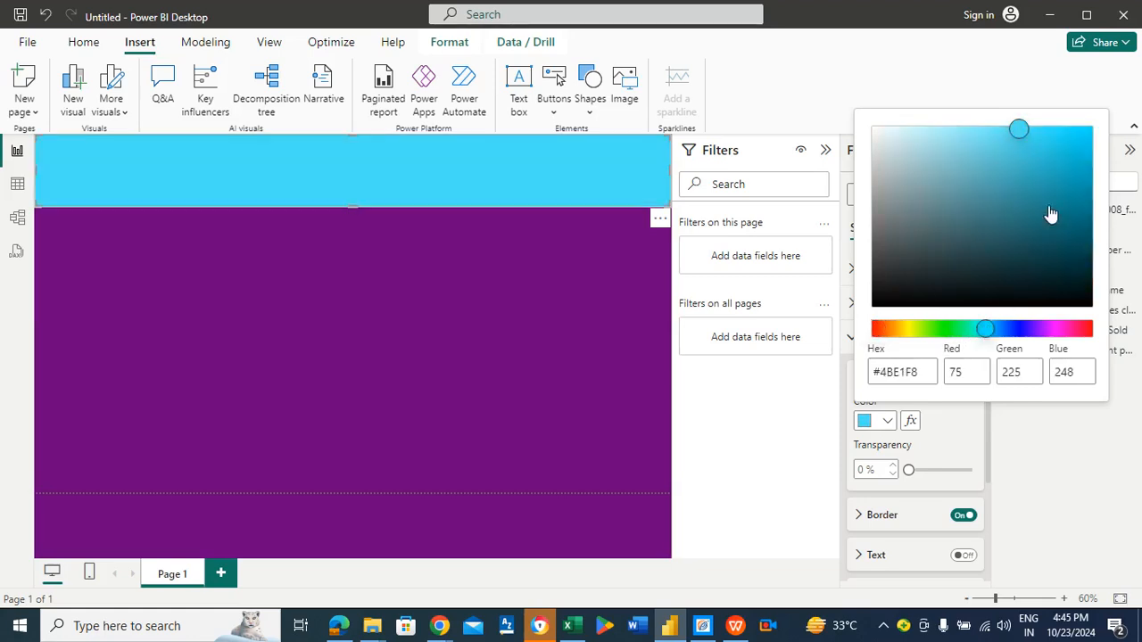
click(1063, 155)
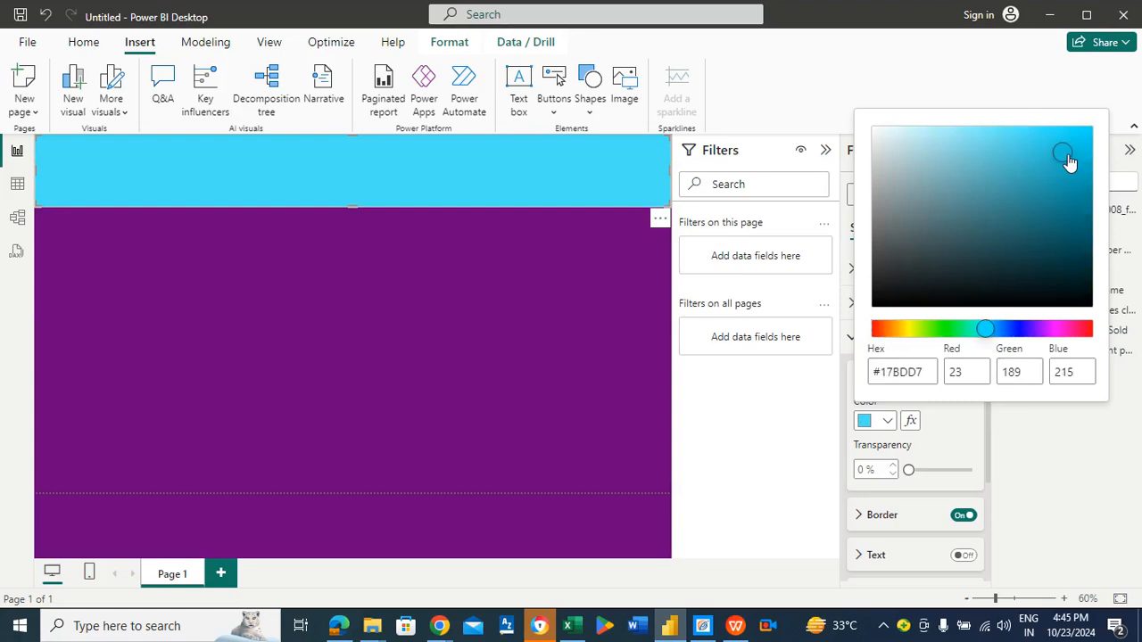
click(1043, 147)
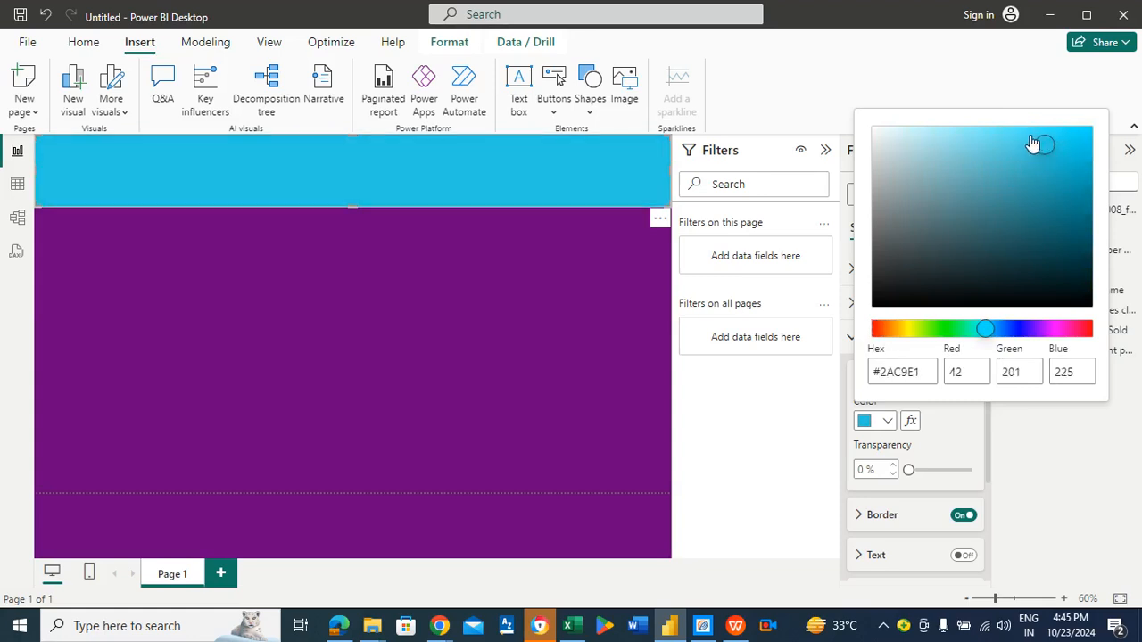
click(1022, 135)
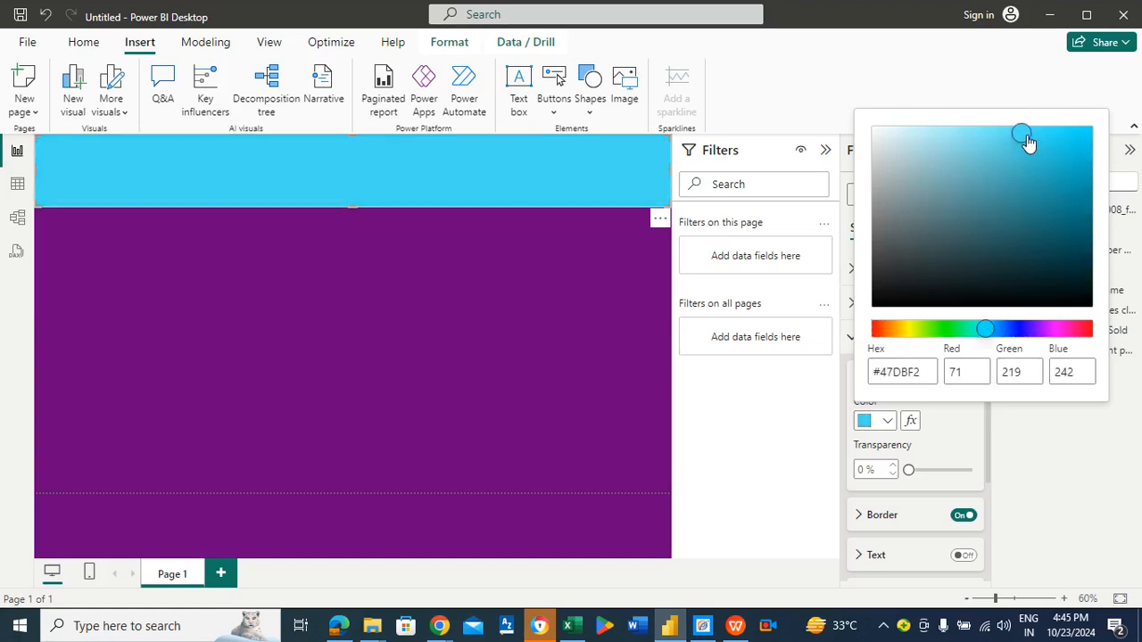
click(1024, 152)
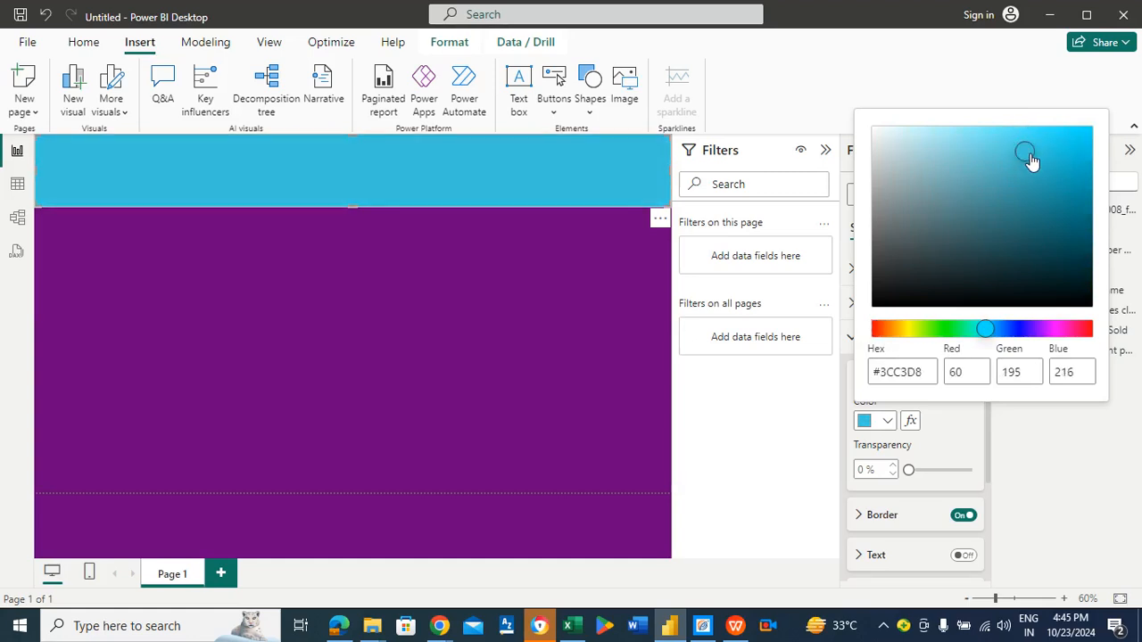
click(1029, 161)
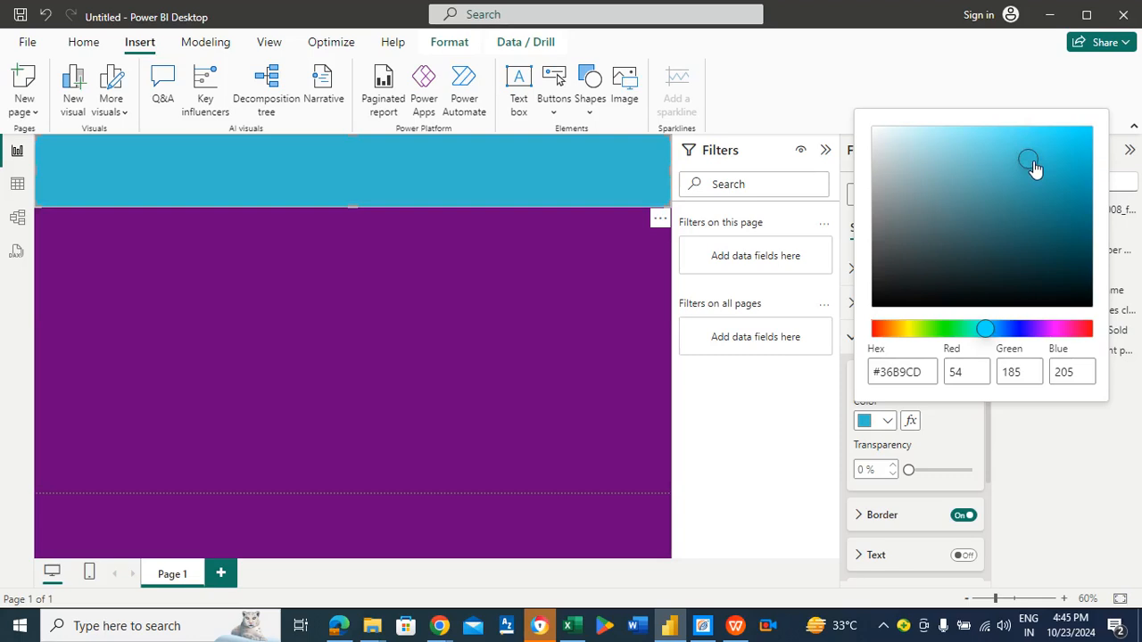
click(564, 299)
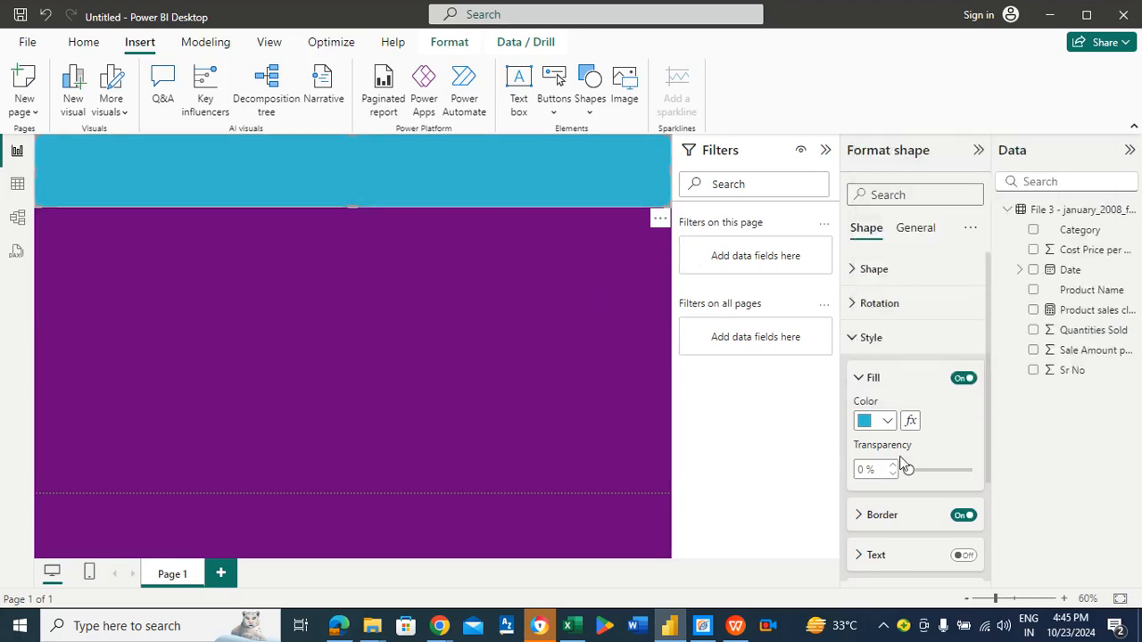
Step: Turn on the banner's text and set its font colour to black
click(964, 555)
scroll(986, 486, down, 3)
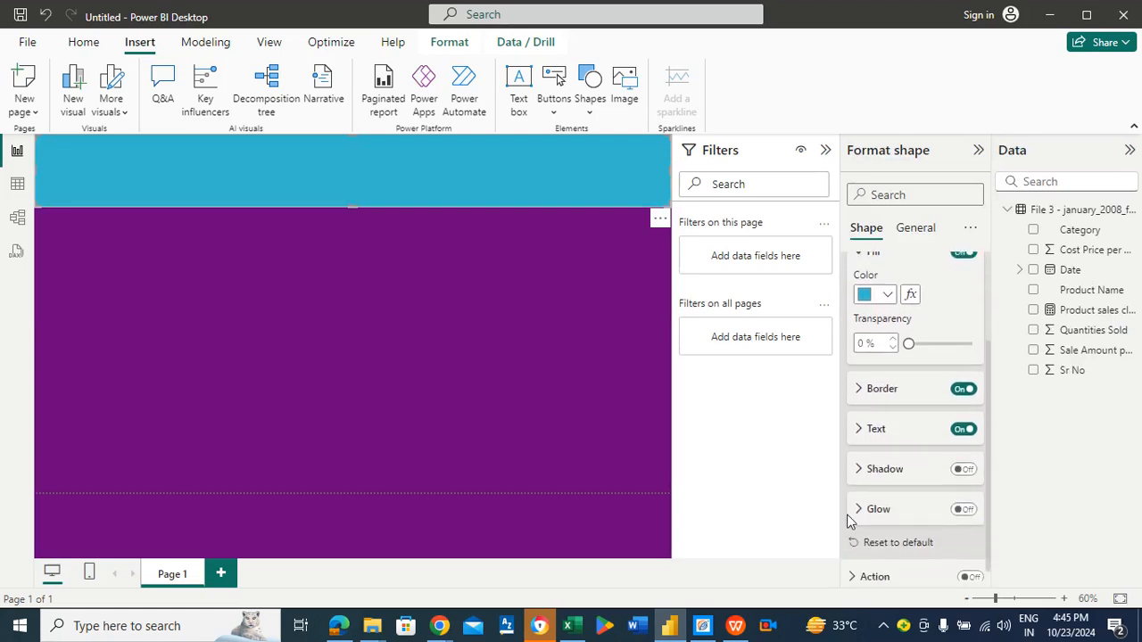
click(879, 431)
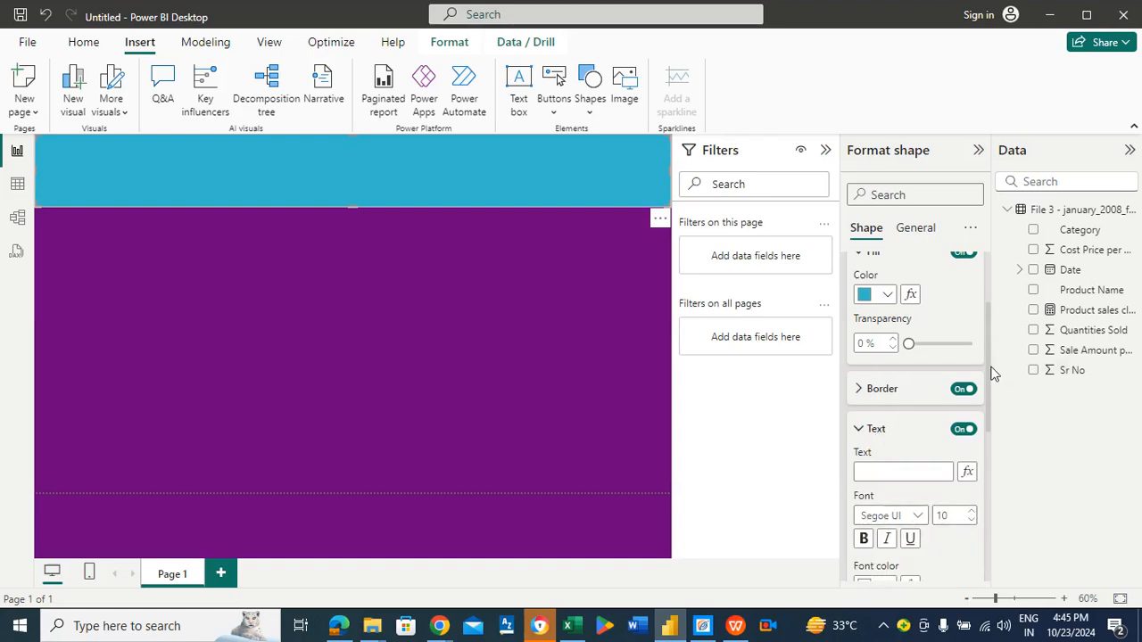
drag(989, 372, 995, 444)
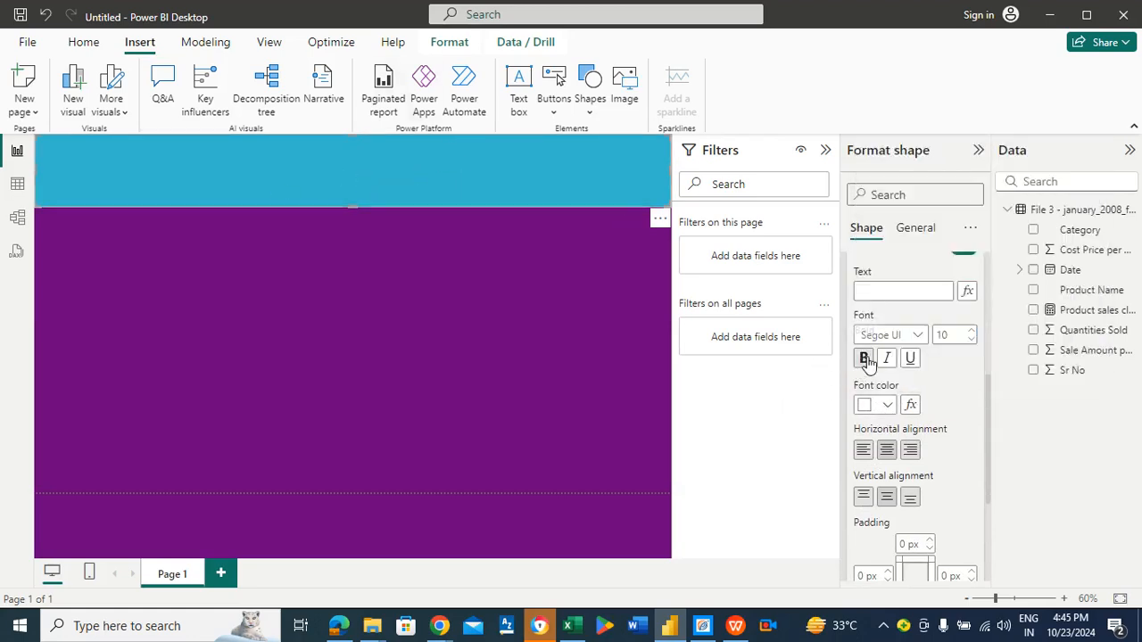
click(889, 406)
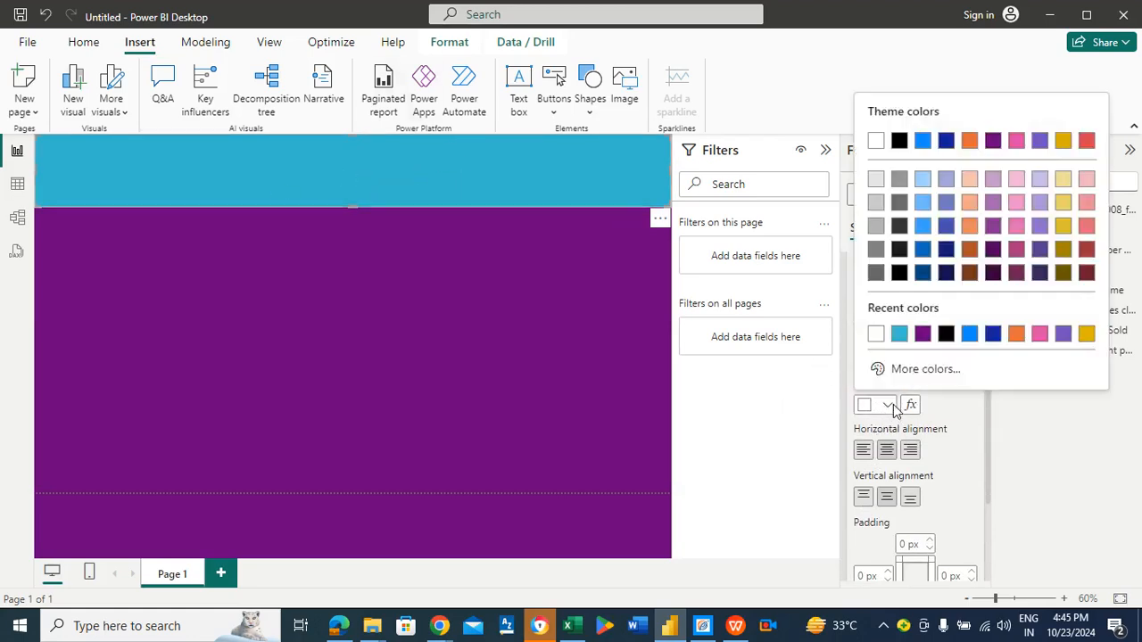
click(946, 332)
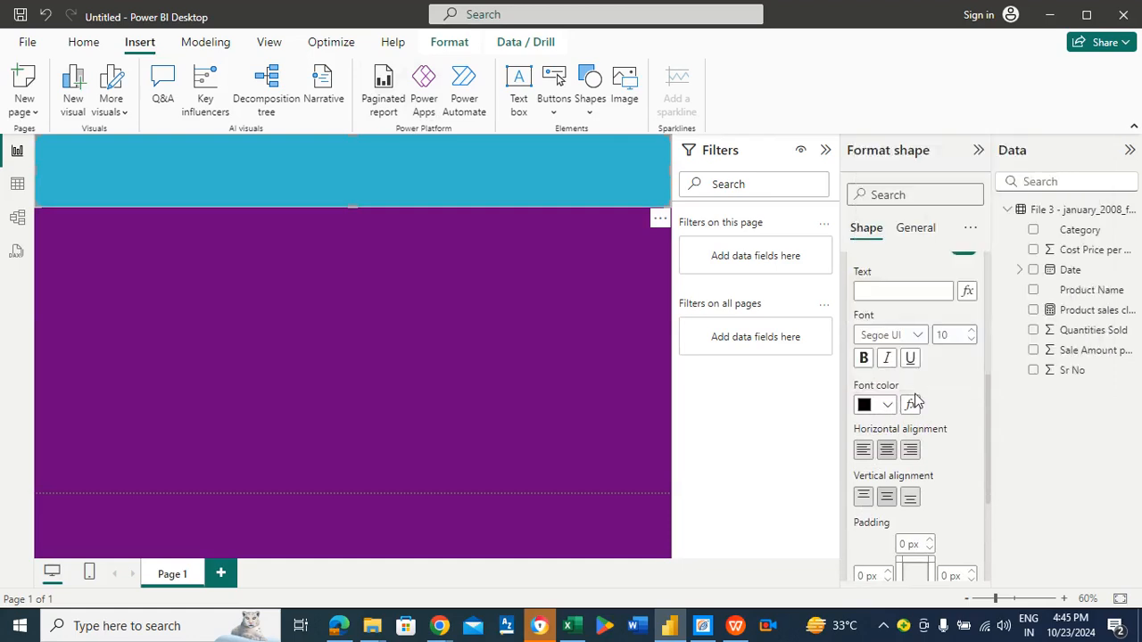
Step: Enter the banner text DAX QUERY TUTORIAL - " IF DAX"
click(971, 331)
click(972, 331)
click(893, 289)
text(DAX QUERY)
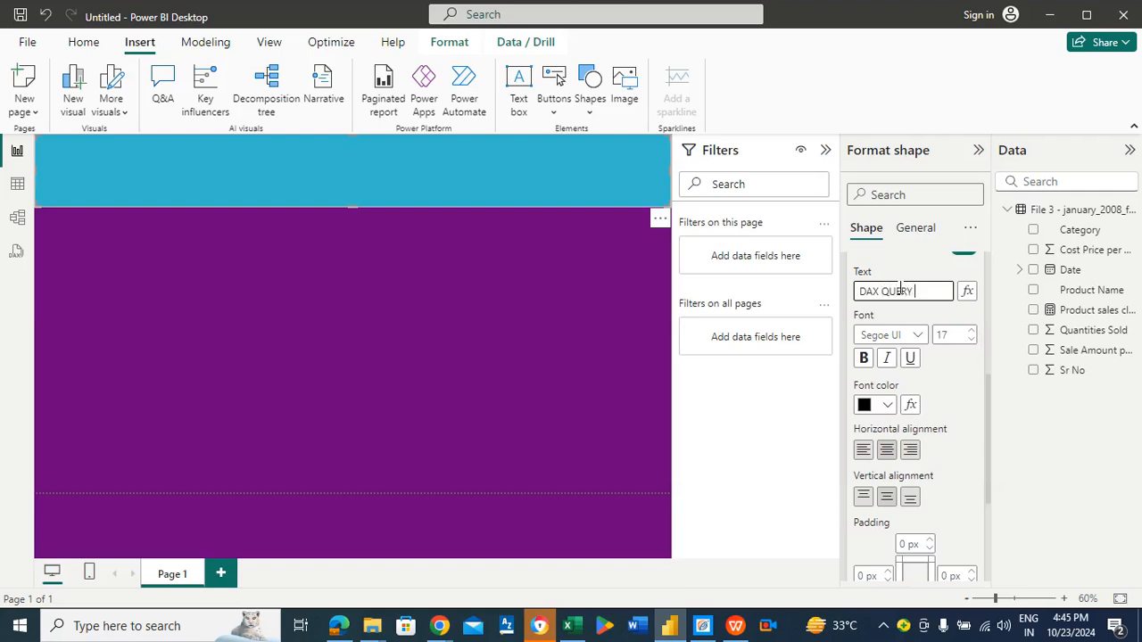
text( TUTORIAL)
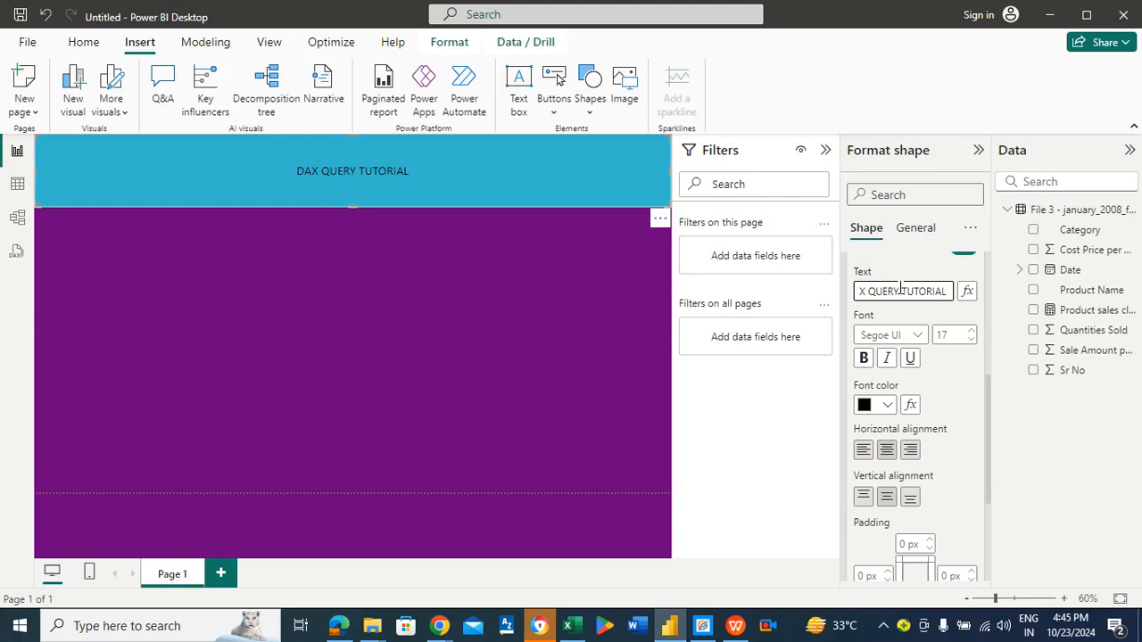
text(-)
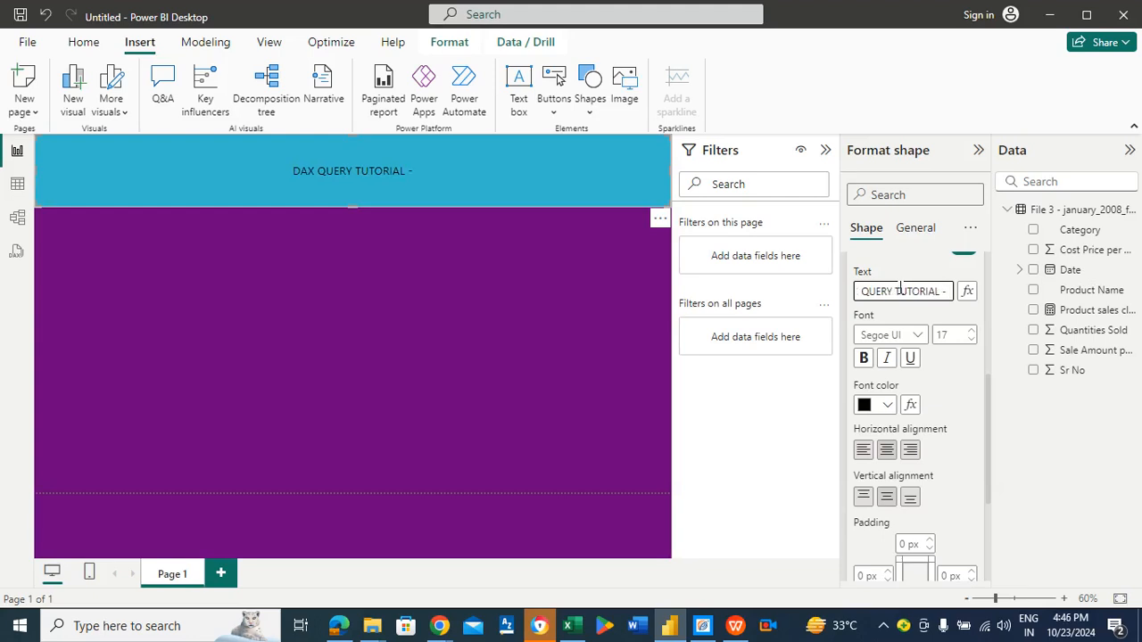
text( " )
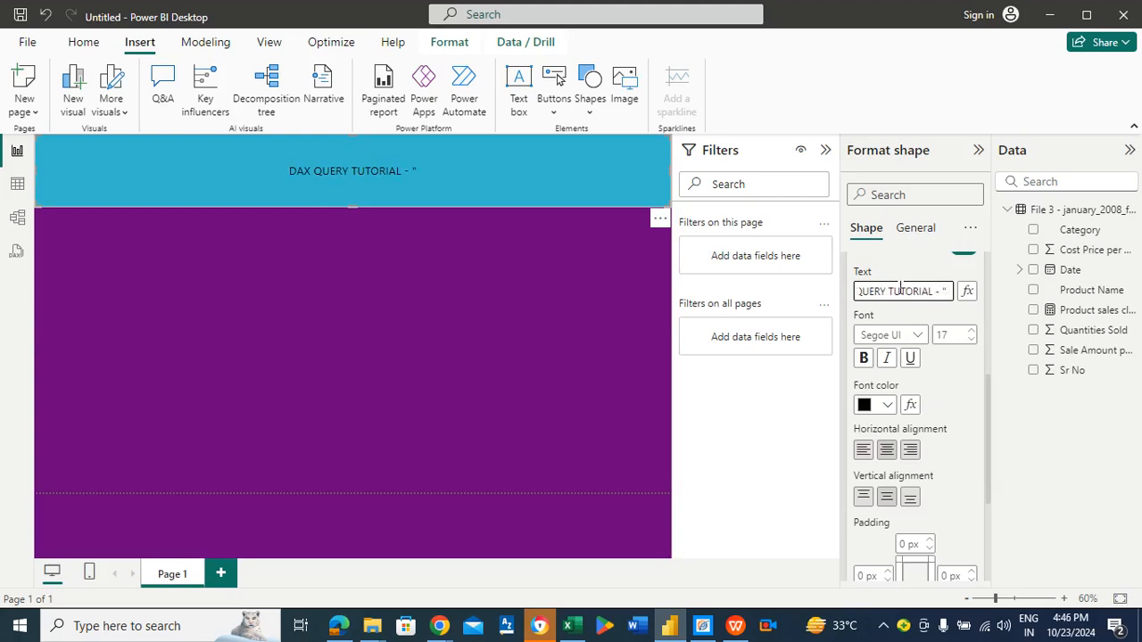
text(IF)
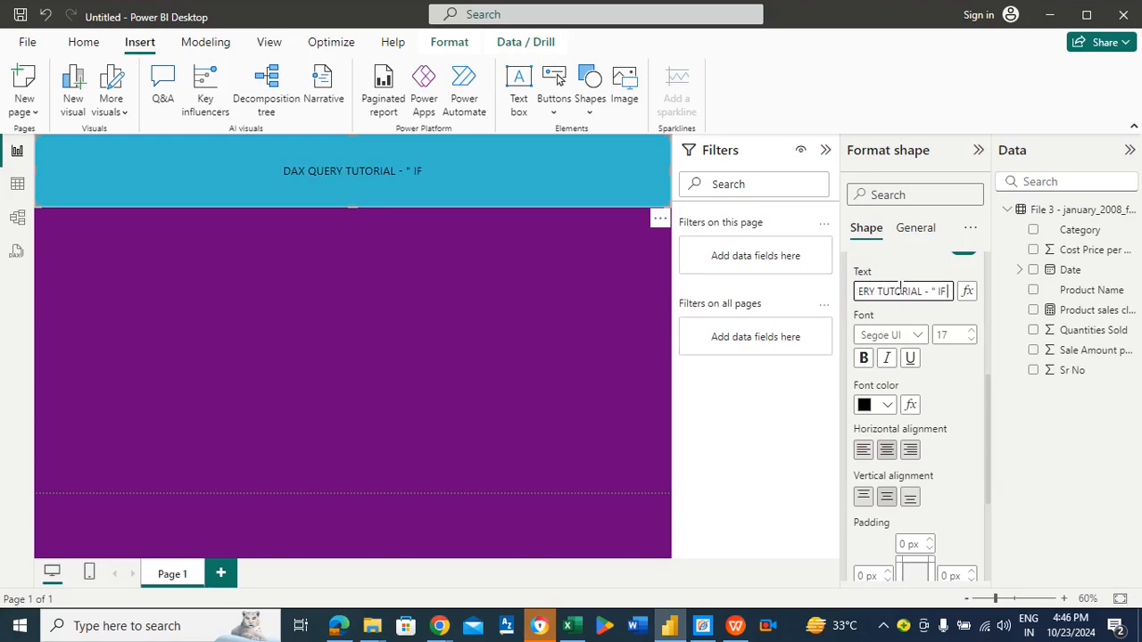
text( DAX)
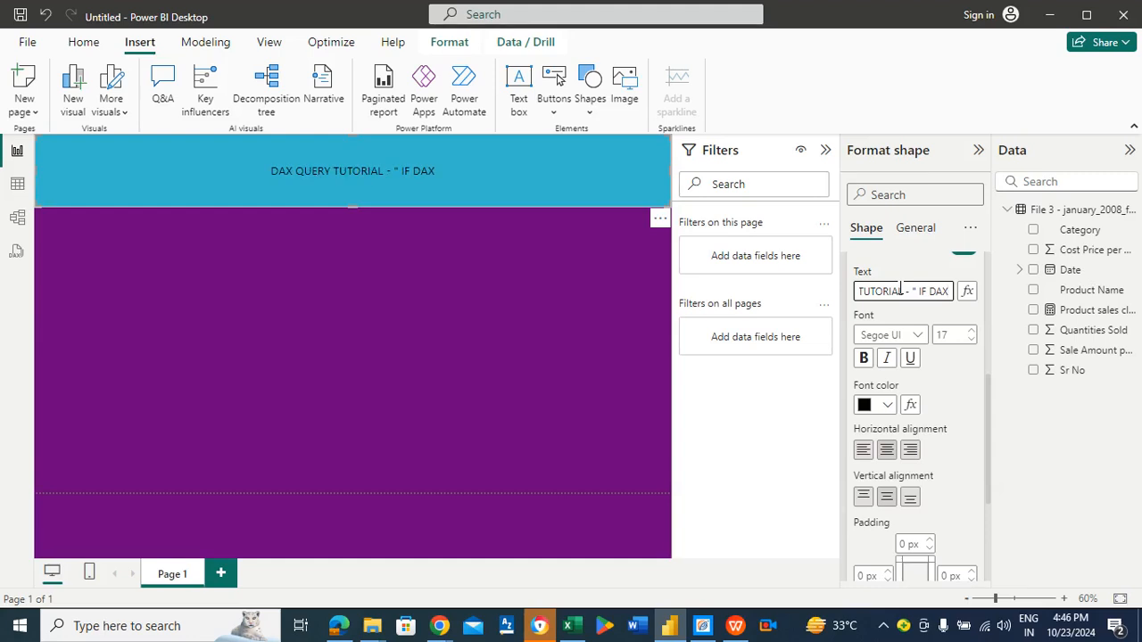
text(")
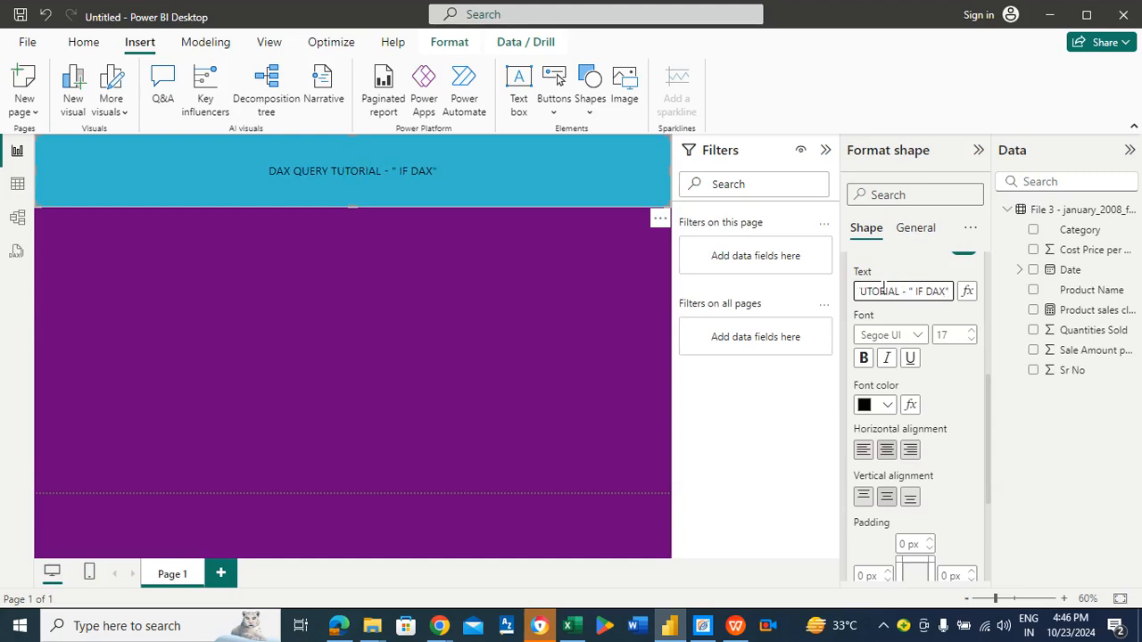
Step: Increase the banner text's font size to 53 and make it bold
click(972, 332)
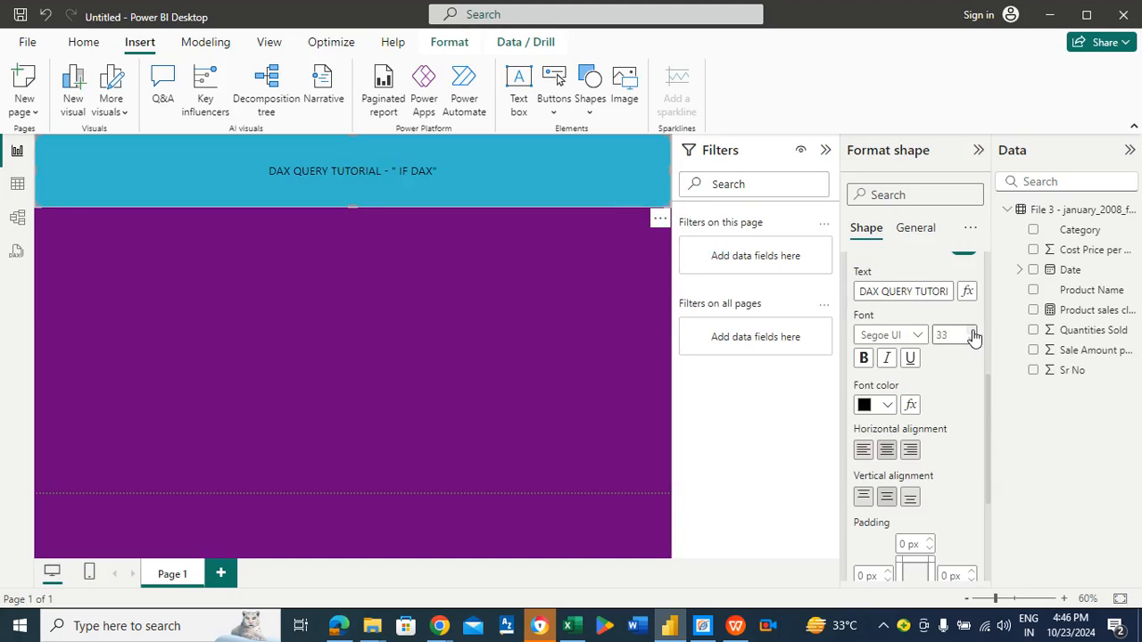
click(974, 333)
click(974, 334)
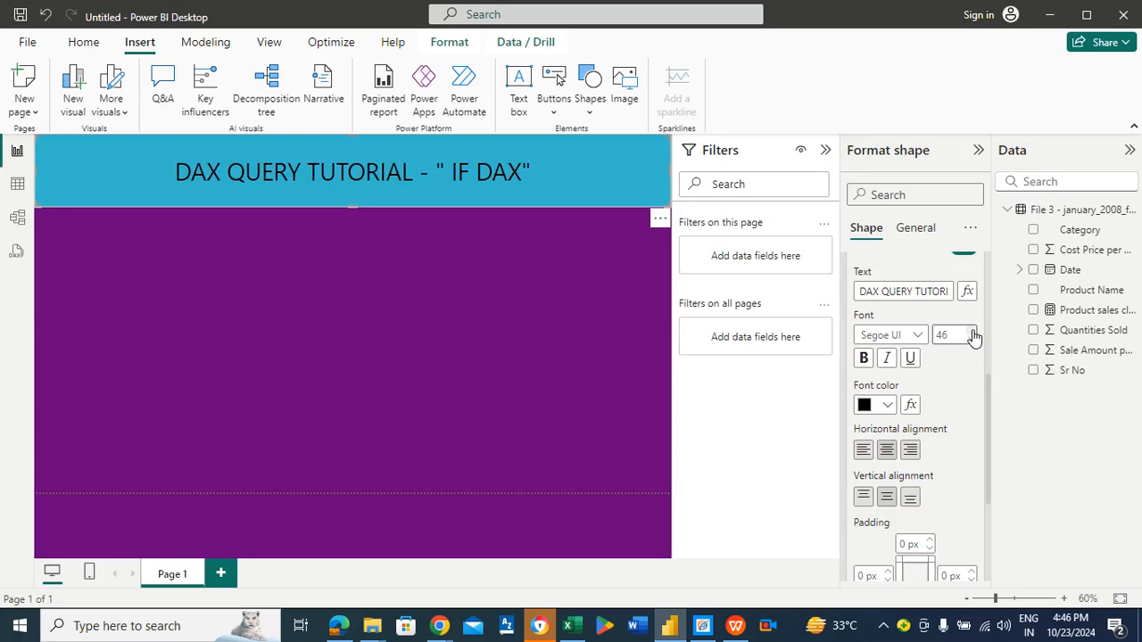
click(974, 332)
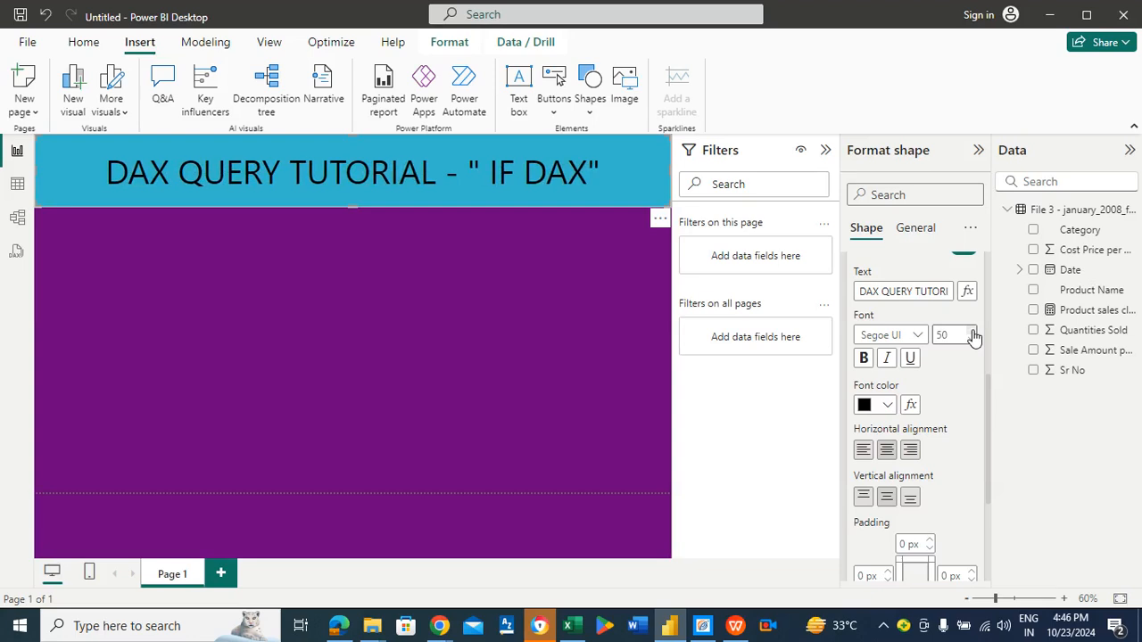
click(973, 331)
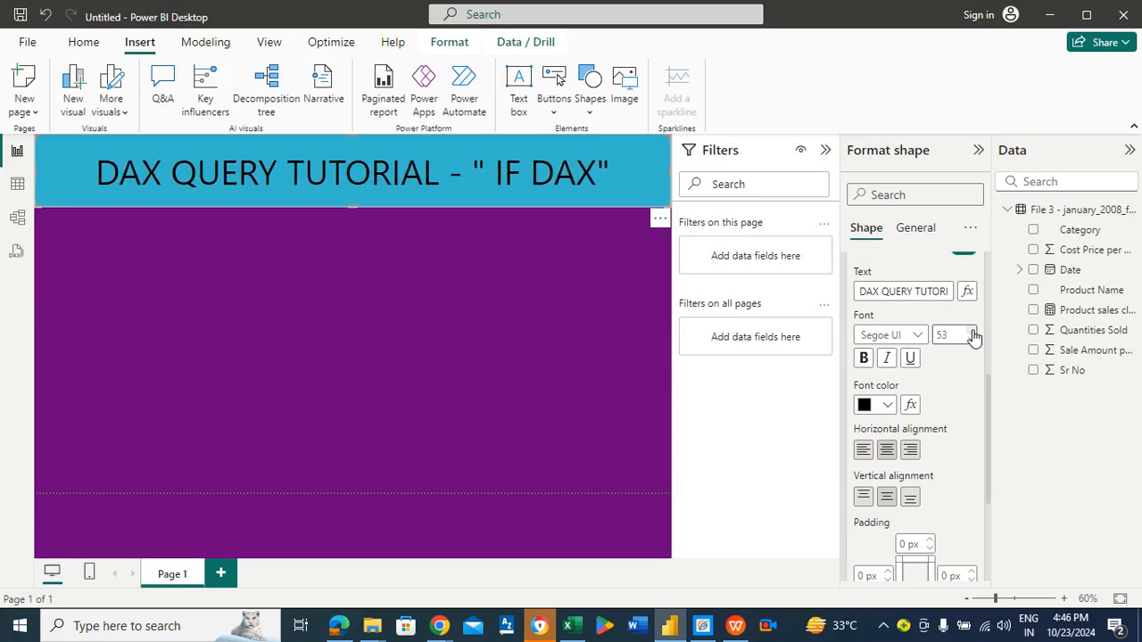
click(863, 357)
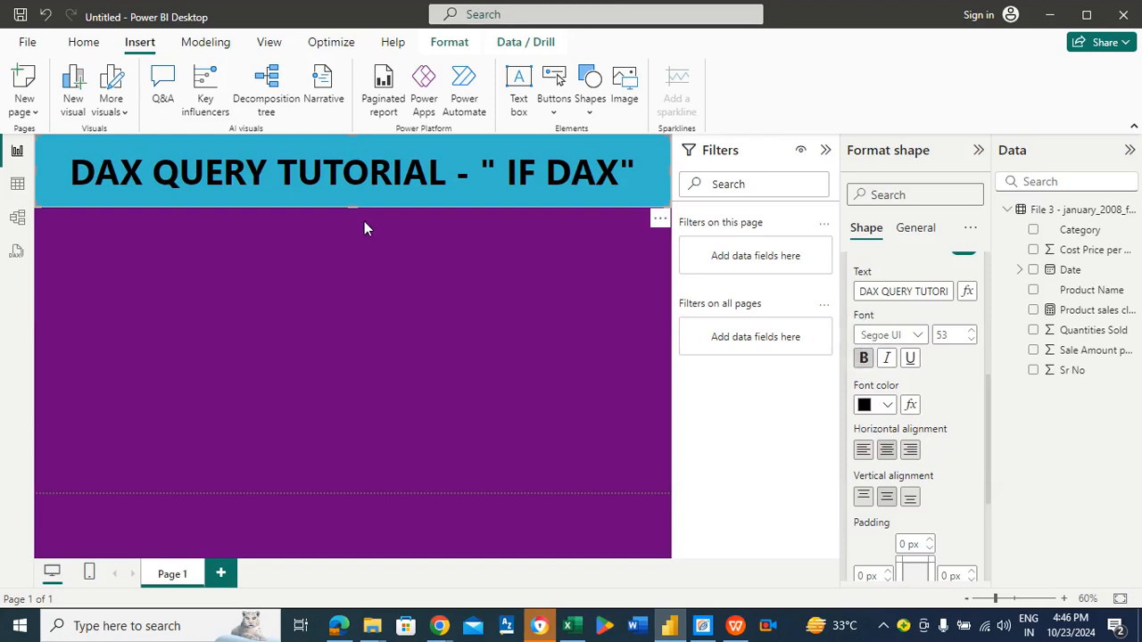
Step: Insert a matrix visual below the banner and resize it to span the canvas width, down to about mid-page
click(385, 269)
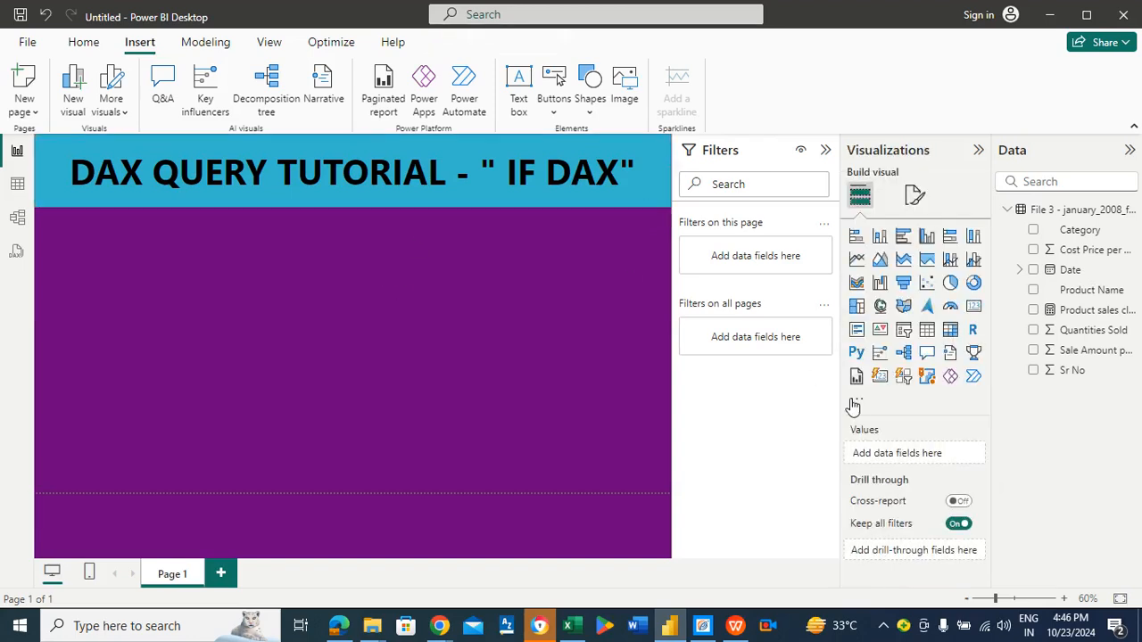
click(949, 331)
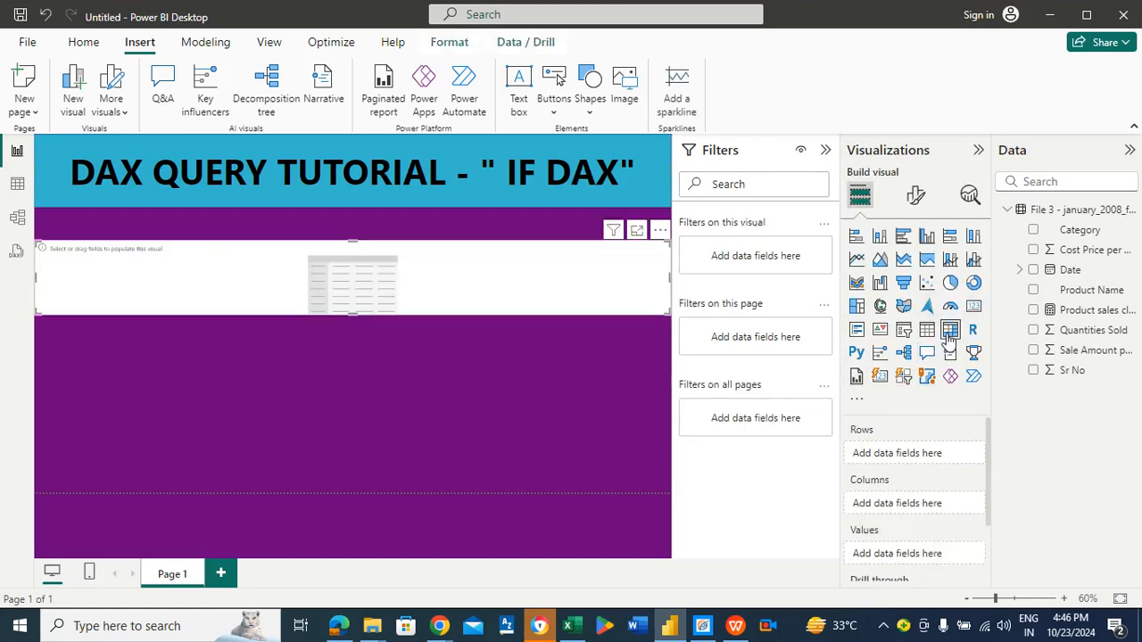
drag(353, 242, 350, 228)
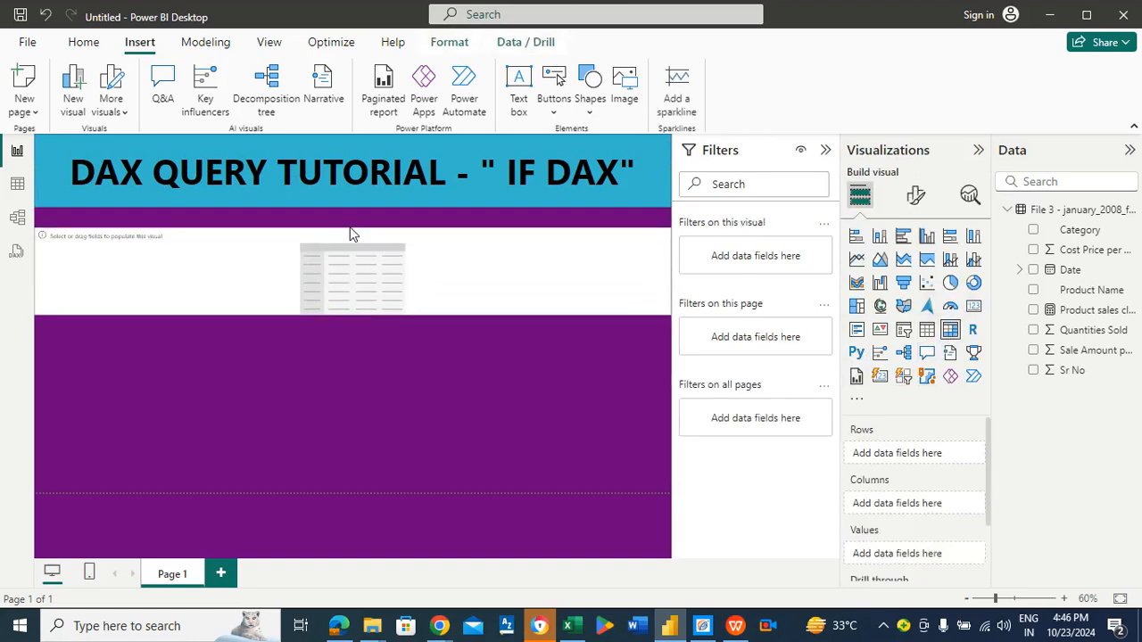
drag(350, 308, 382, 440)
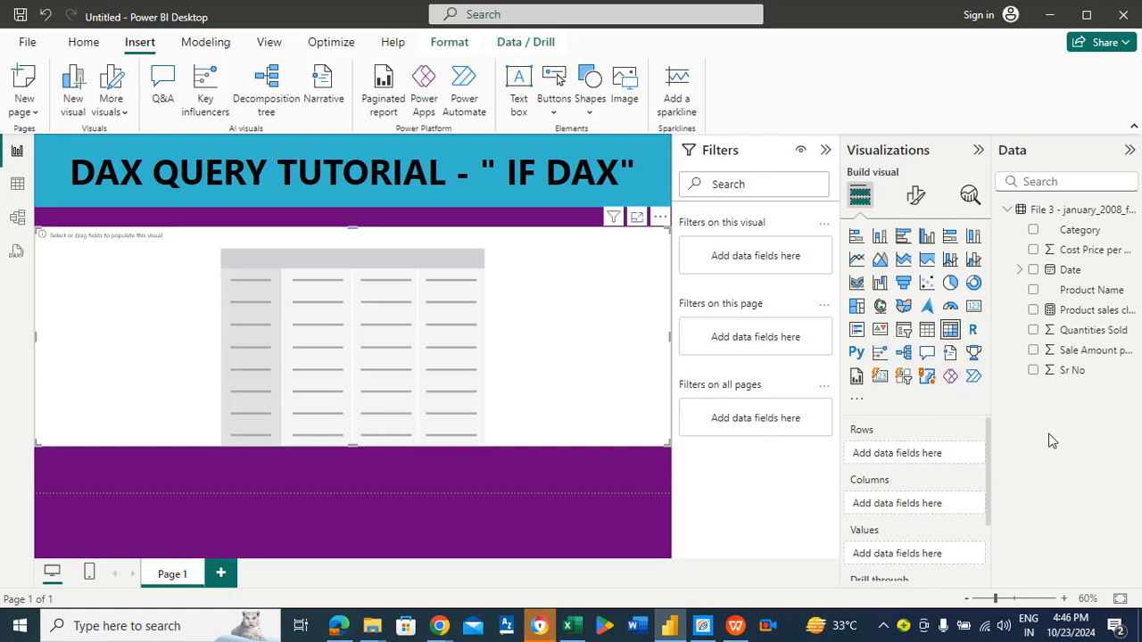
Step: Populate the matrix with Product Name as rows, Quantities Sold and Product sales classification as values, and preview it in focus mode
drag(1079, 294, 940, 454)
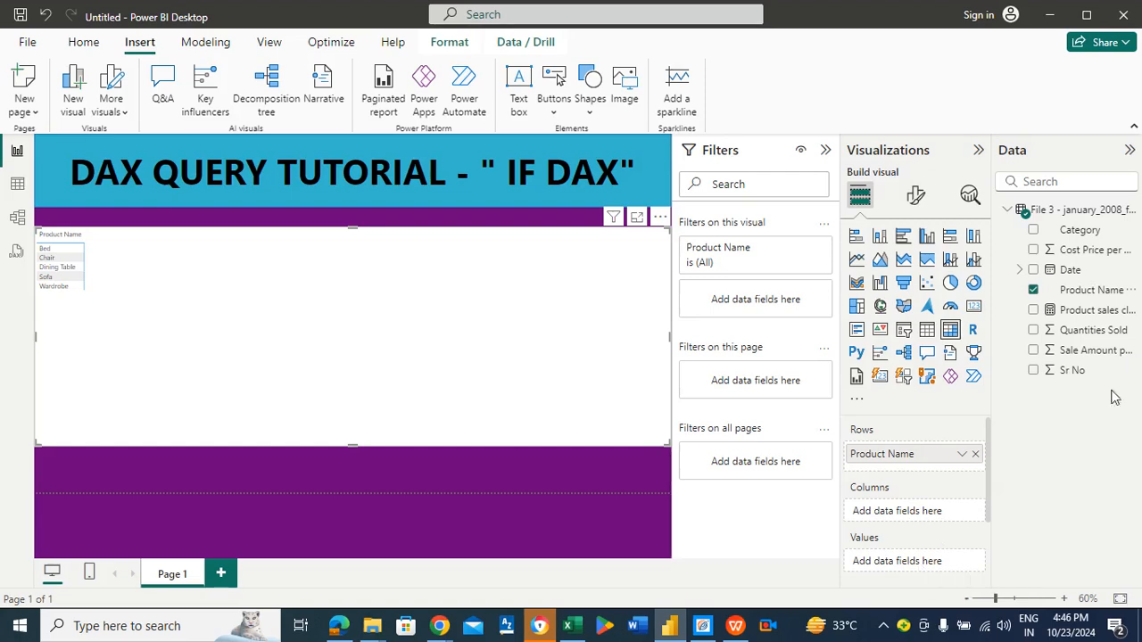
drag(1084, 338, 943, 566)
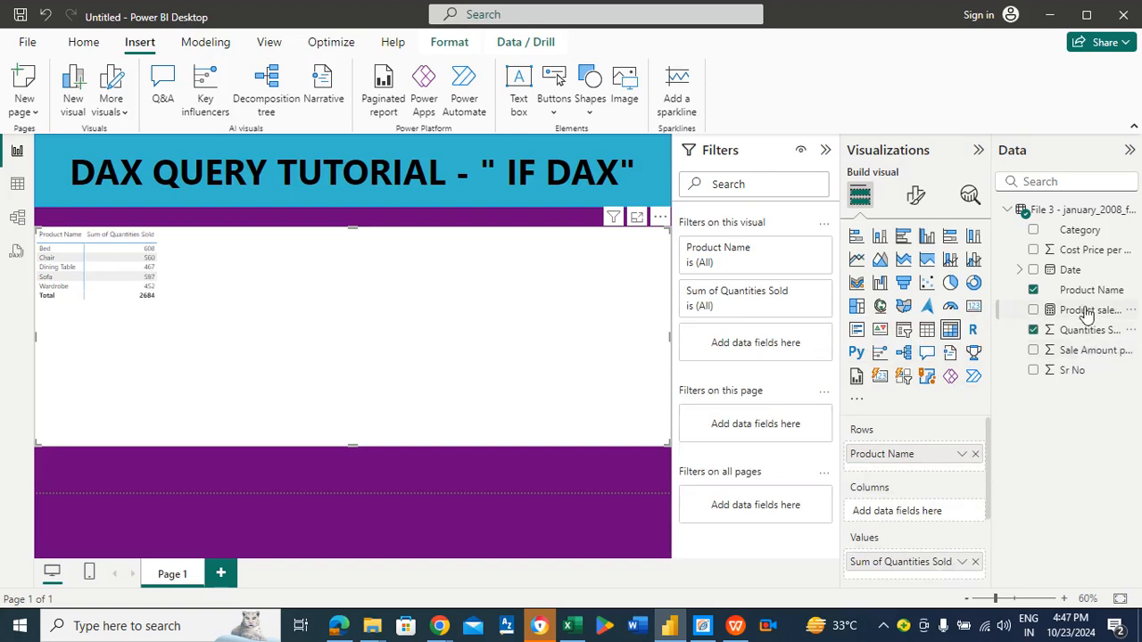
drag(1080, 312, 928, 572)
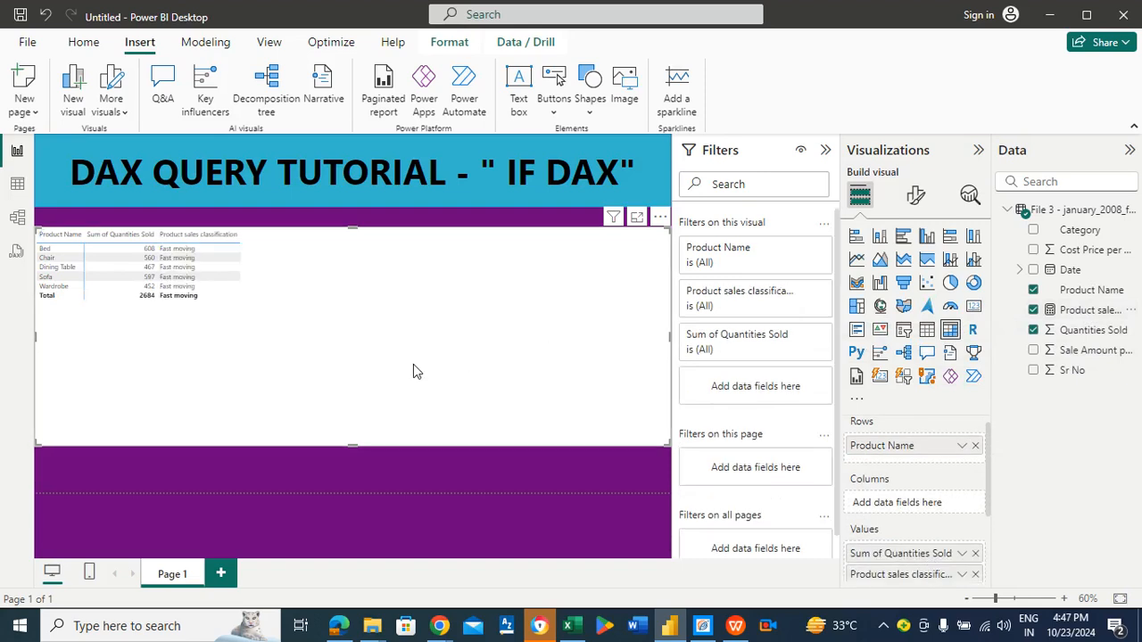
click(637, 217)
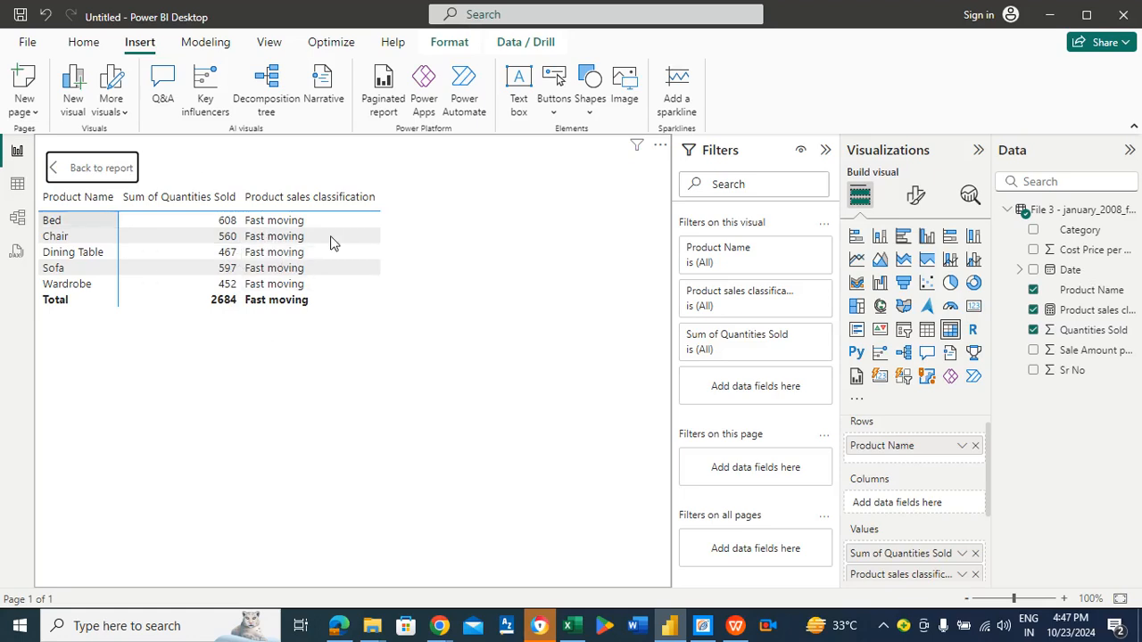
click(108, 168)
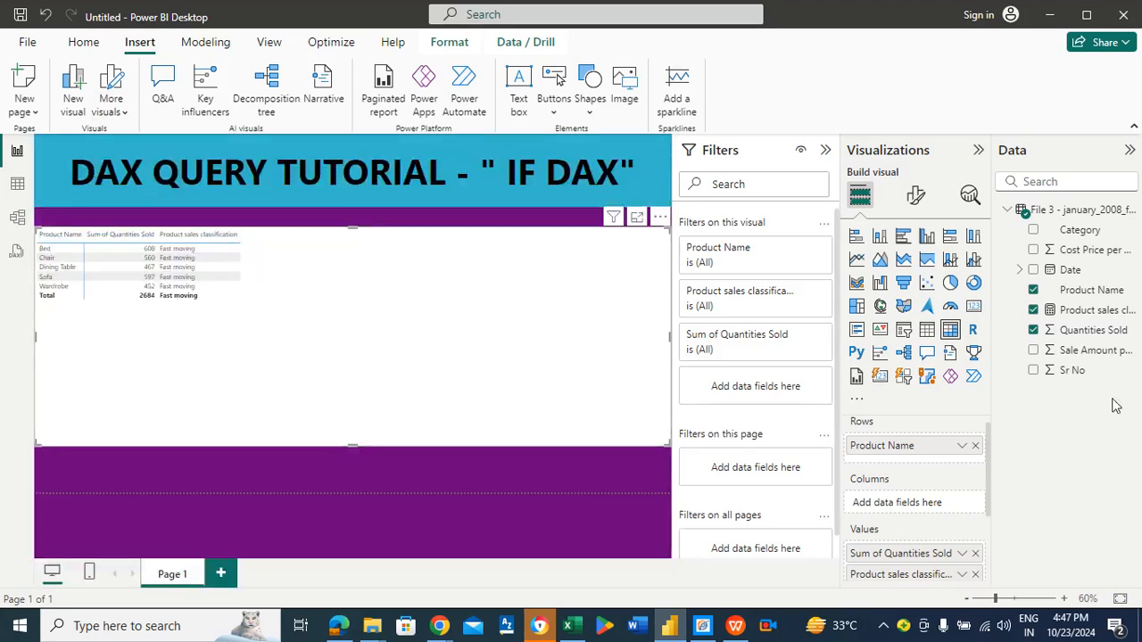
Step: Change the Product sales classification measure's threshold from 55 to 550 and view the matrix in focus mode
click(1078, 317)
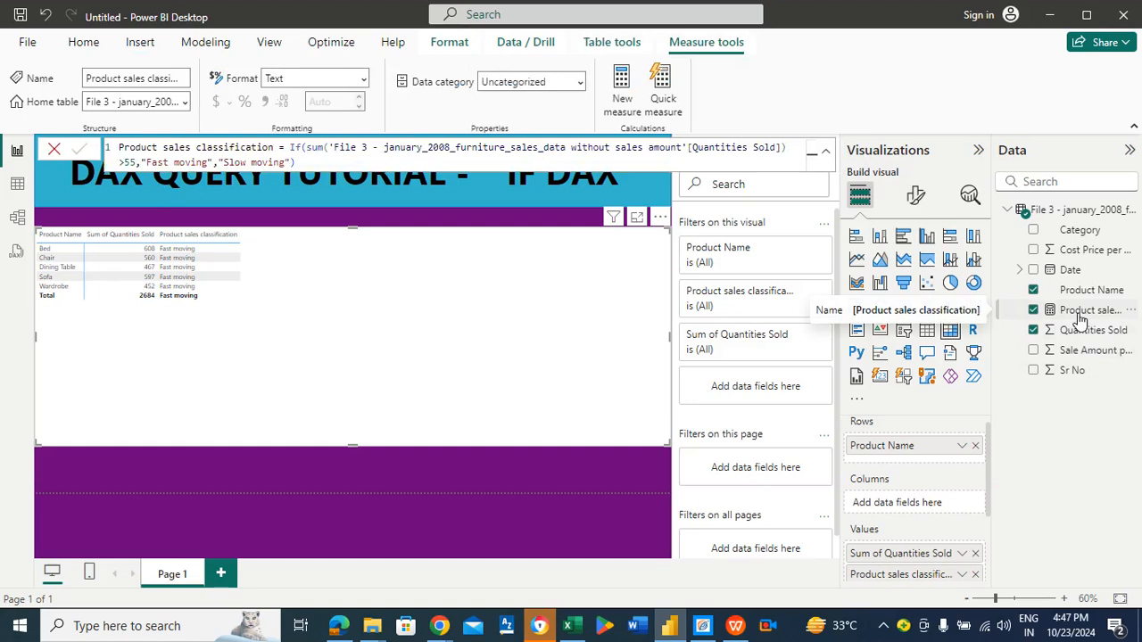
click(132, 162)
key(Right)
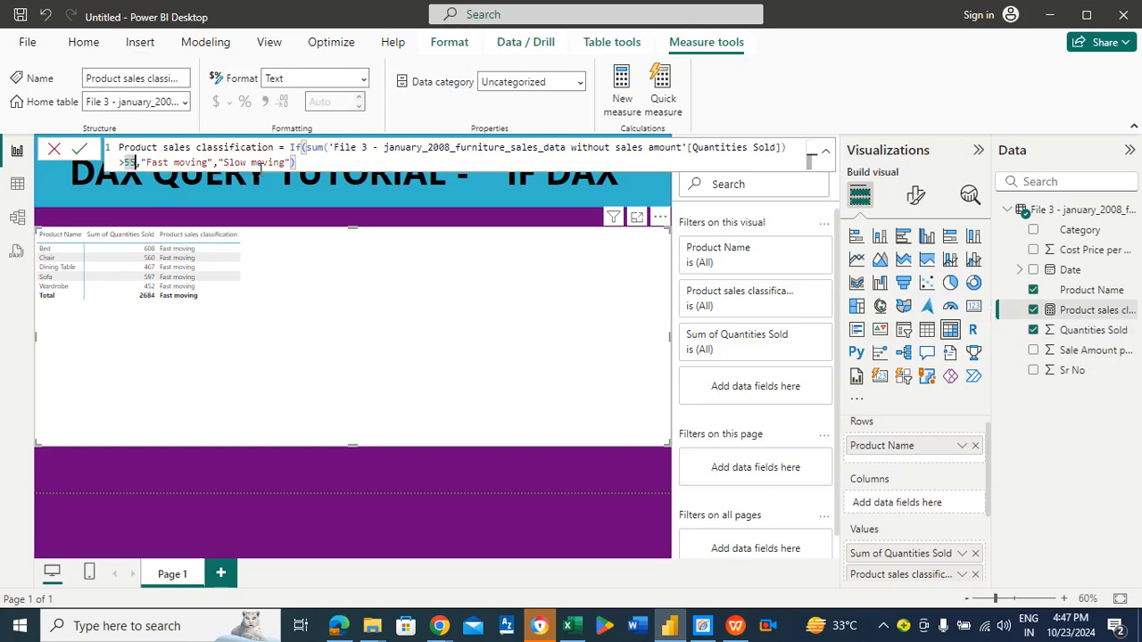
text(0)
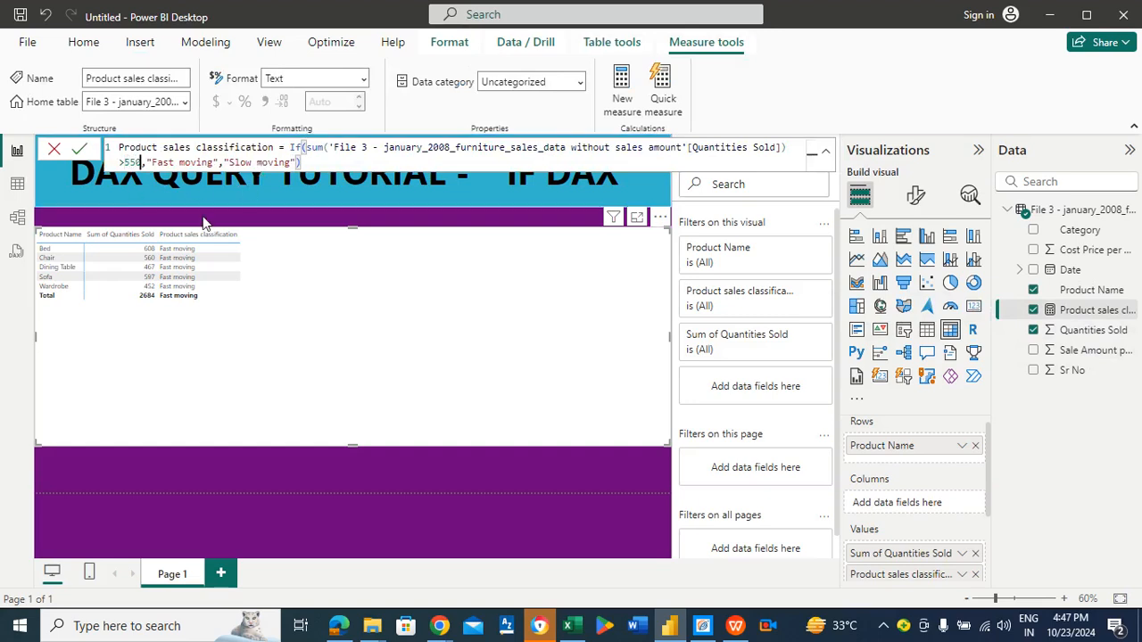
click(349, 160)
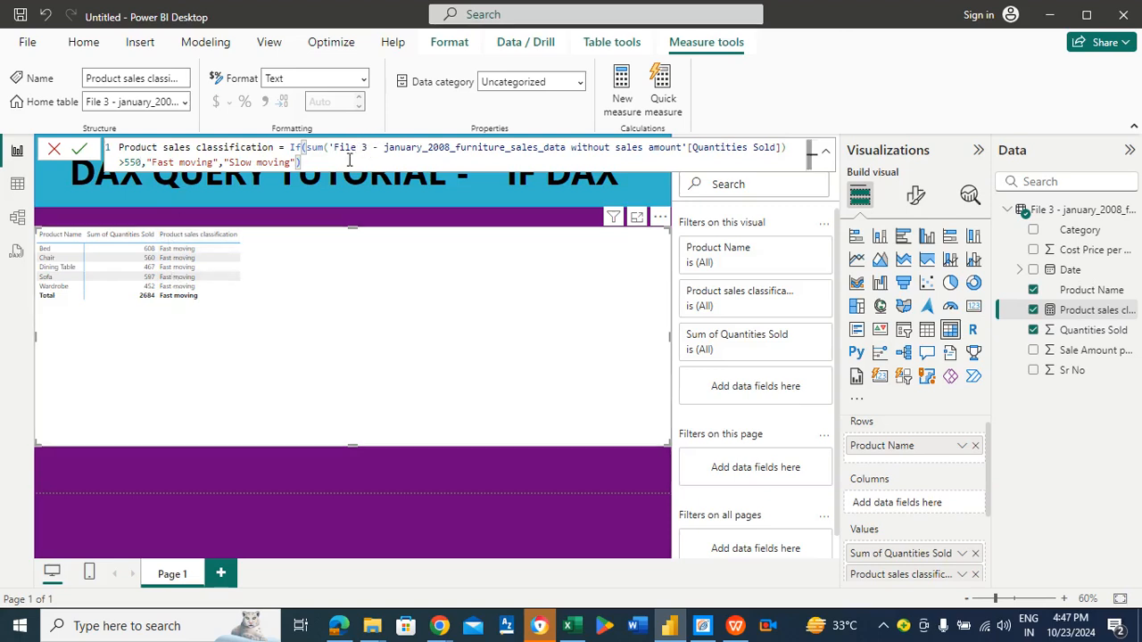
key(Return)
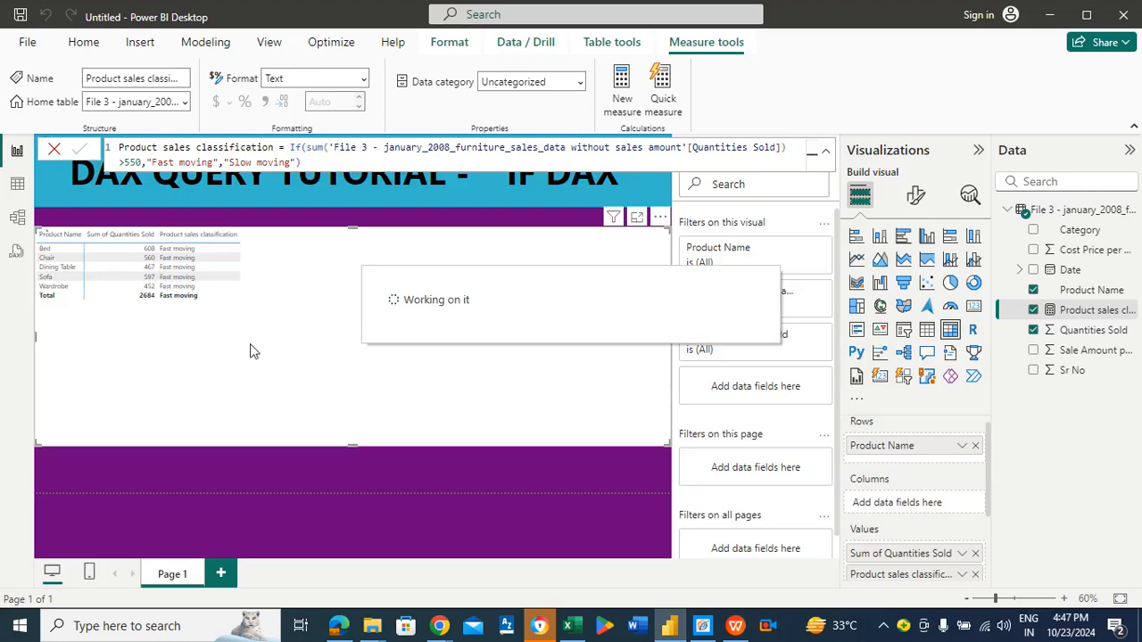
click(637, 218)
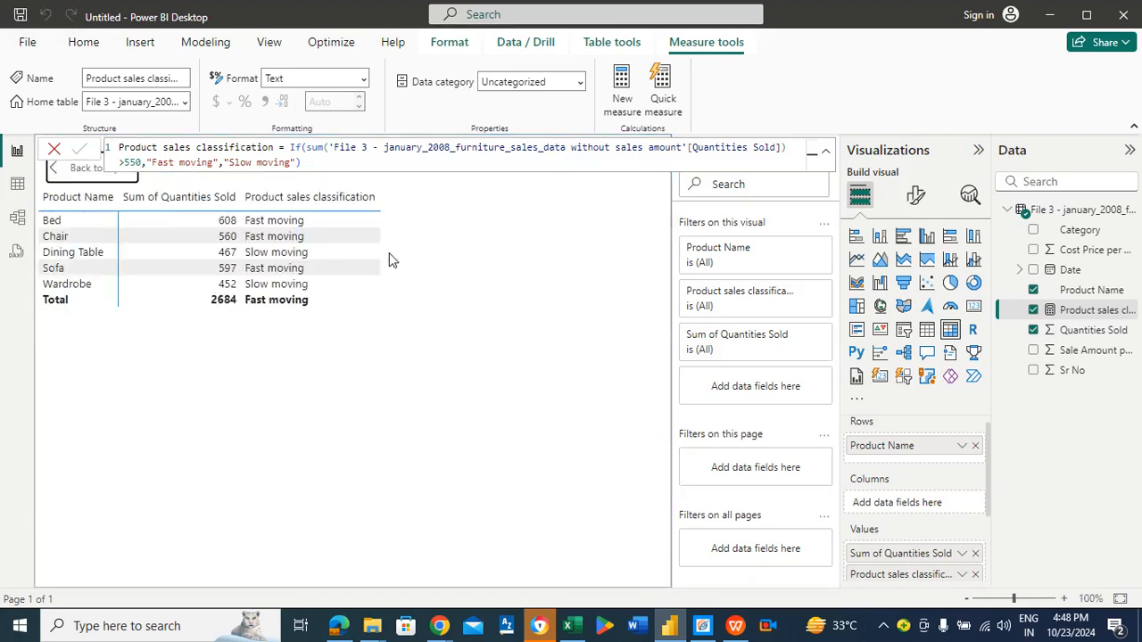